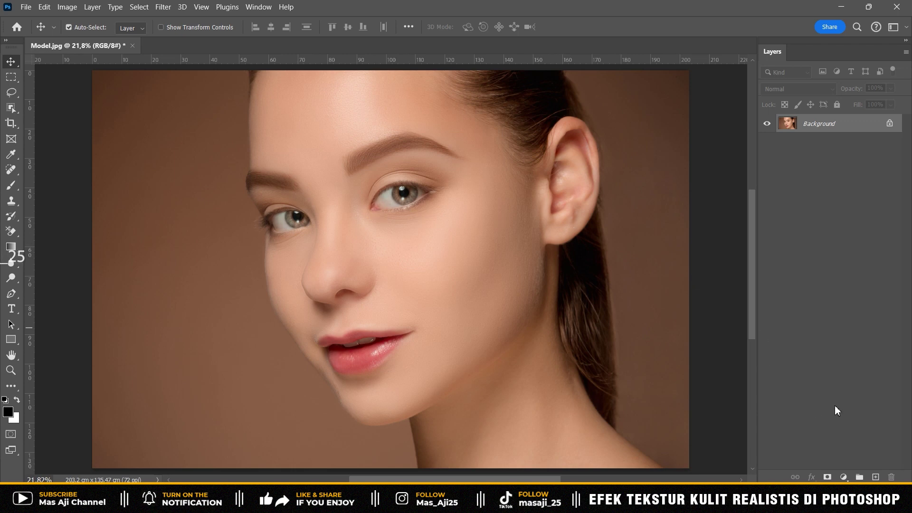
Step: Create a Skin Texture layer above the portrait and fill it with 50% Gray
{"action": "left_click", "coordinate": [875, 476]}
{"action": "type", "text": "Skin Texture"}
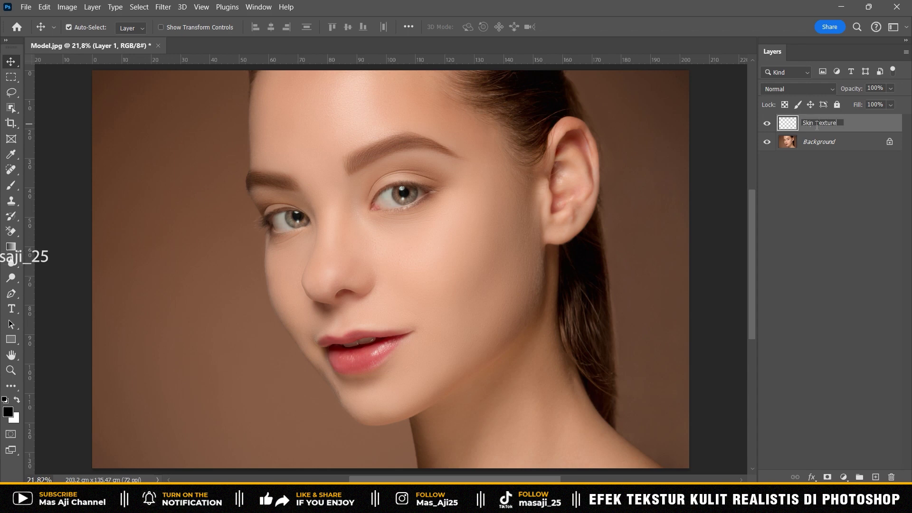
{"action": "key", "text": "Return"}
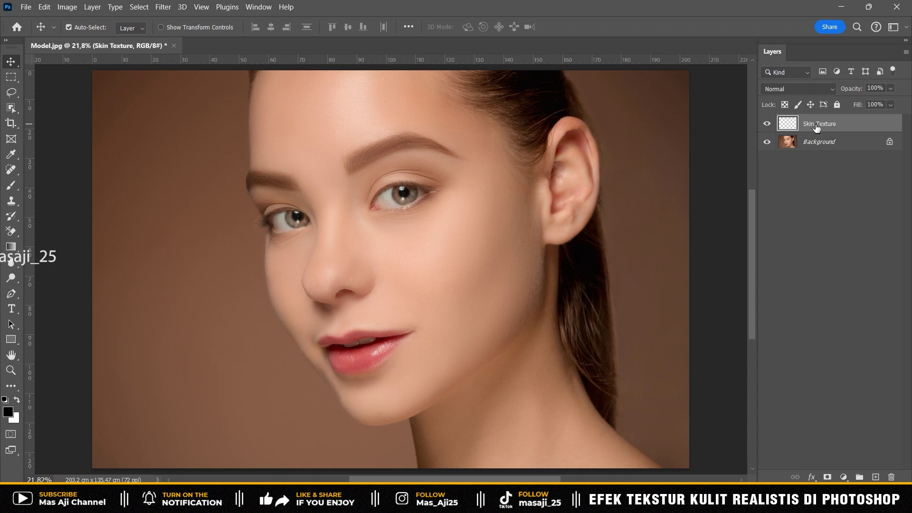
{"action": "left_click", "coordinate": [45, 6]}
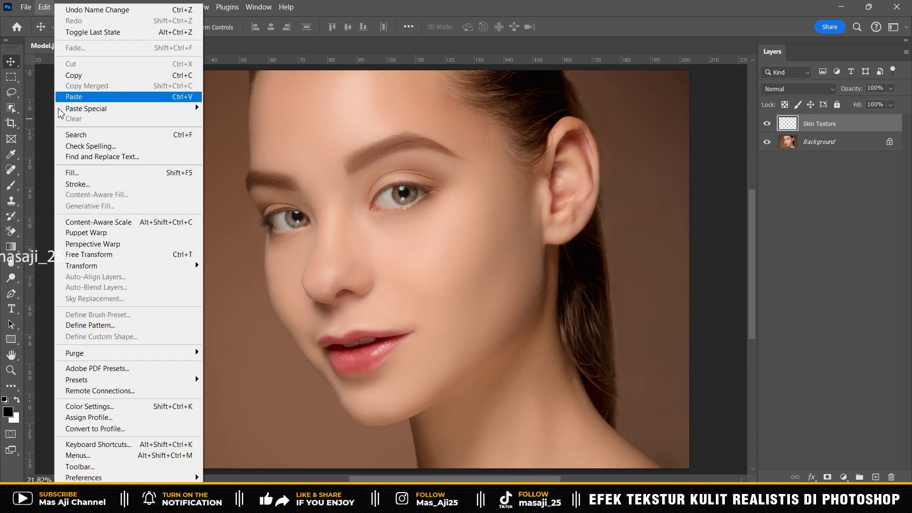
{"action": "left_click", "coordinate": [76, 173]}
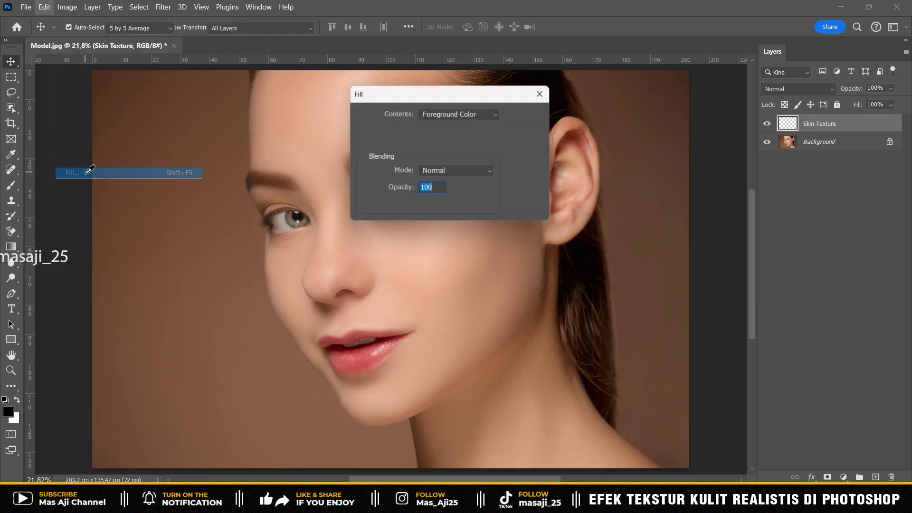
{"action": "left_click", "coordinate": [466, 112]}
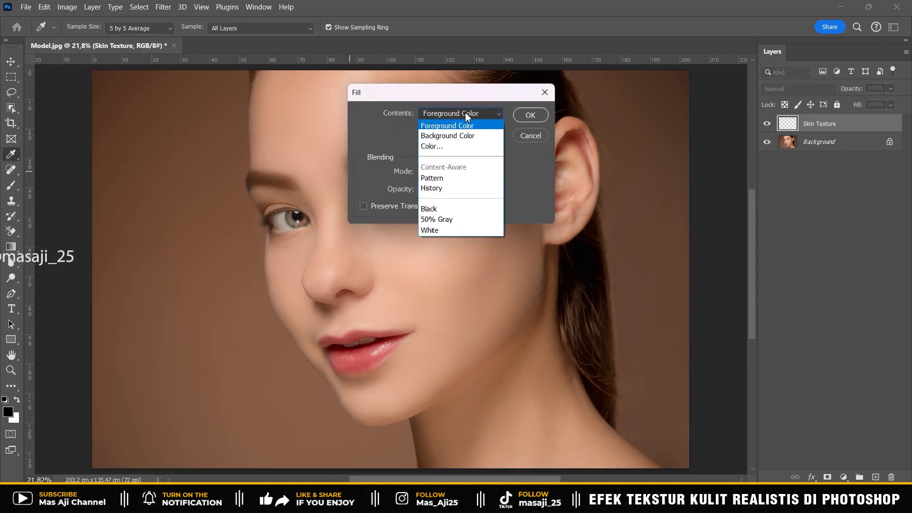
{"action": "left_click", "coordinate": [448, 221]}
{"action": "left_click", "coordinate": [527, 115]}
{"action": "key", "text": "v"}
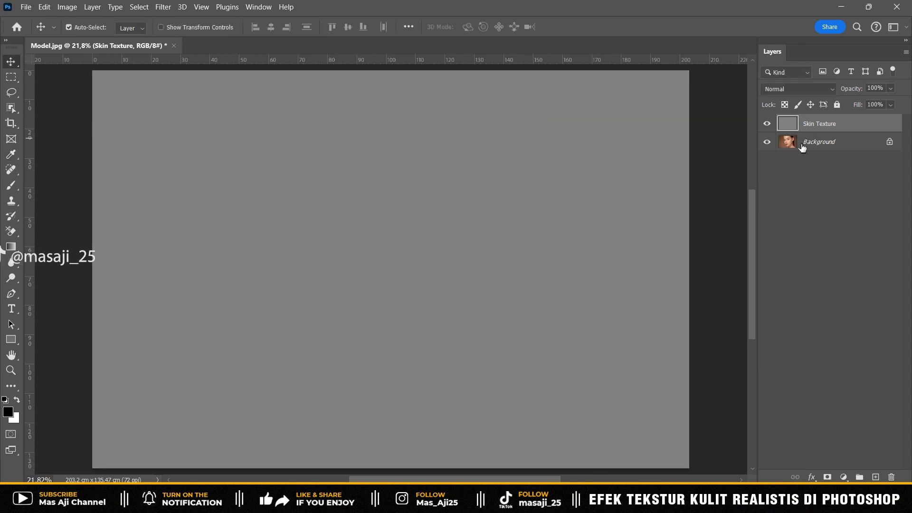
Step: Convert Skin Texture to a smart object and set its blend mode to Soft Light
{"action": "right_click", "coordinate": [831, 132]}
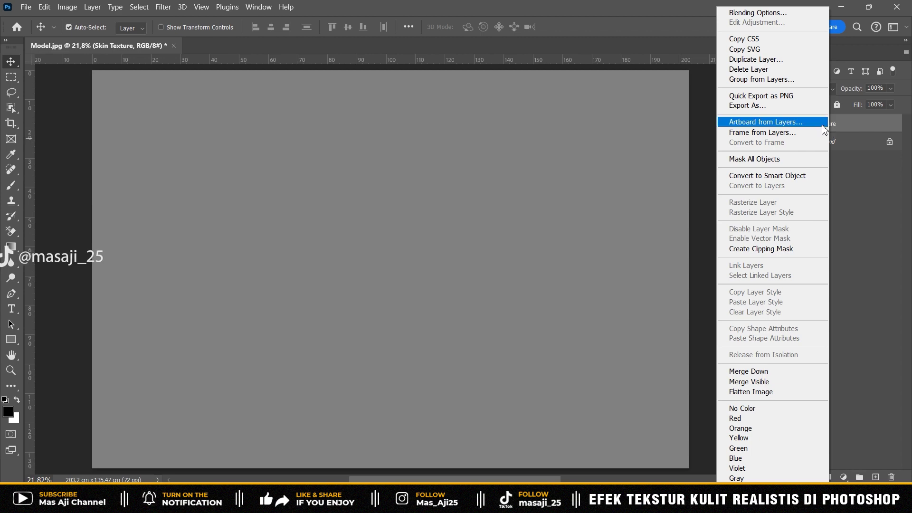
{"action": "left_click", "coordinate": [795, 176]}
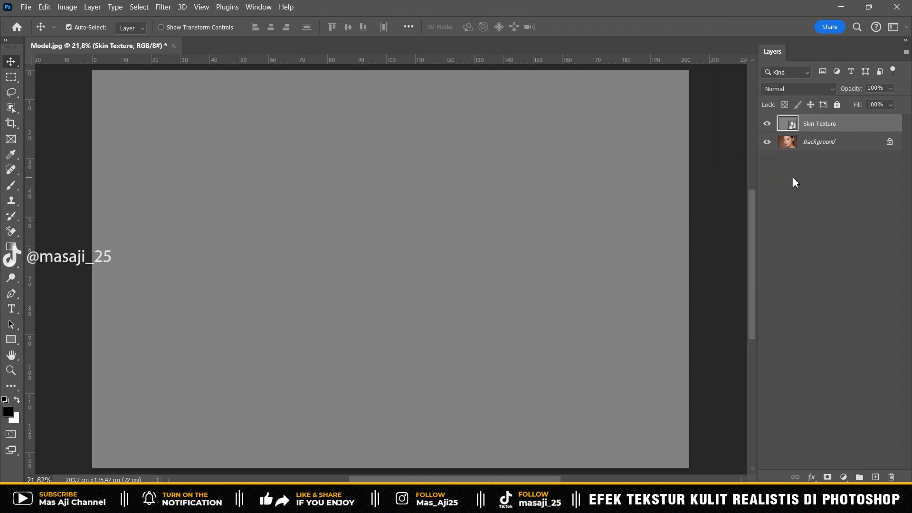
{"action": "left_click", "coordinate": [820, 88]}
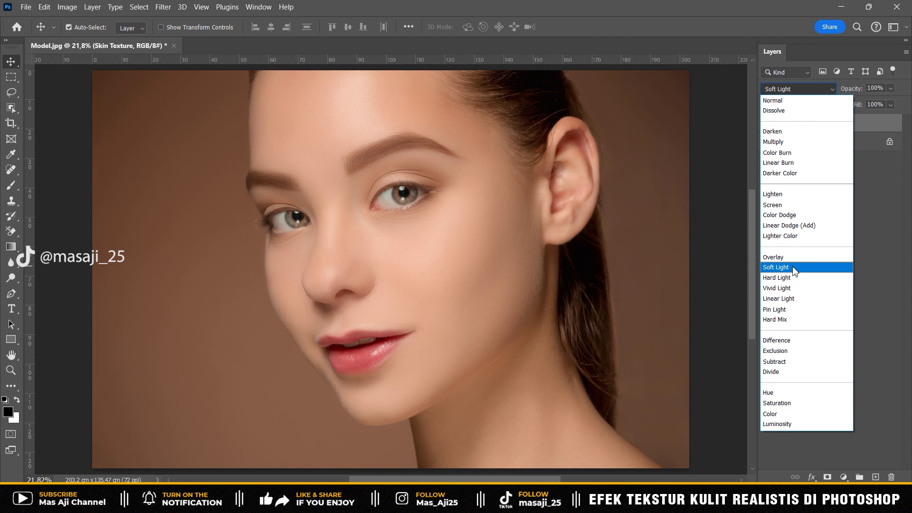
{"action": "left_click", "coordinate": [794, 268]}
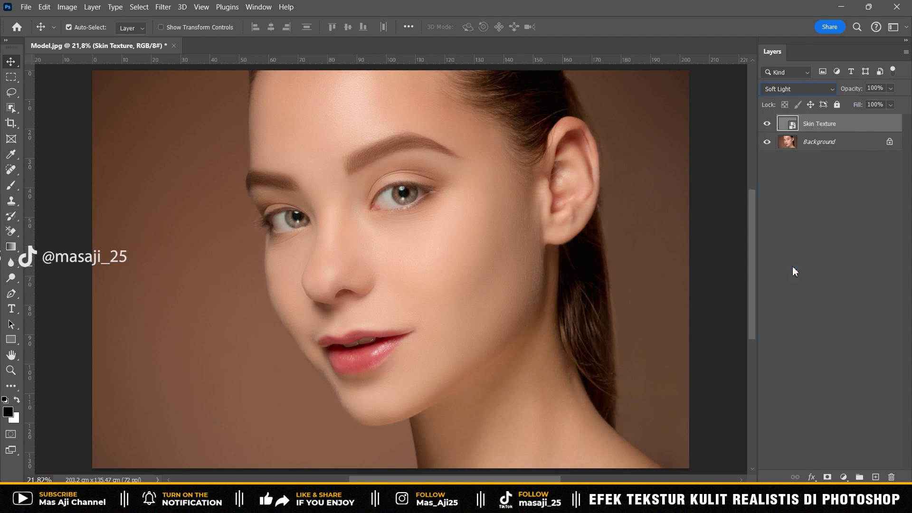
Step: Choose Texturizer in the Filter Gallery and set its Relief to 20
{"action": "left_click", "coordinate": [163, 8]}
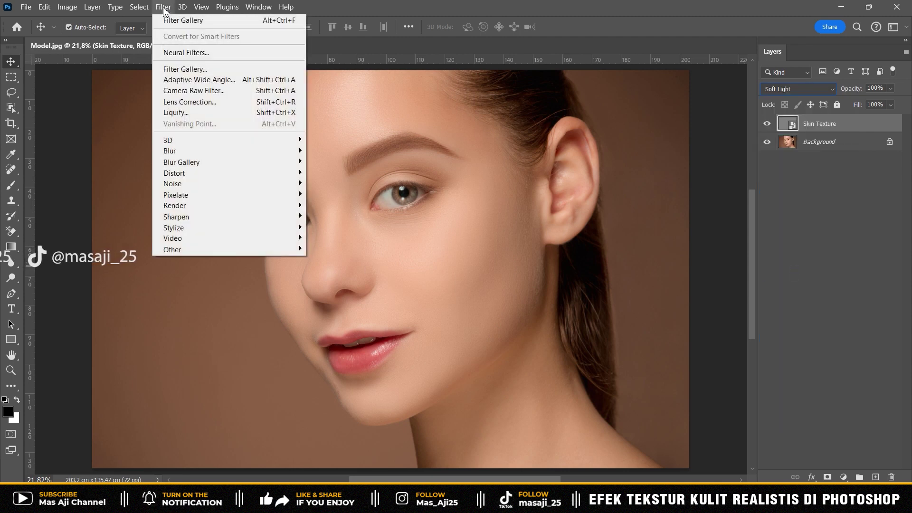
{"action": "left_click", "coordinate": [185, 70]}
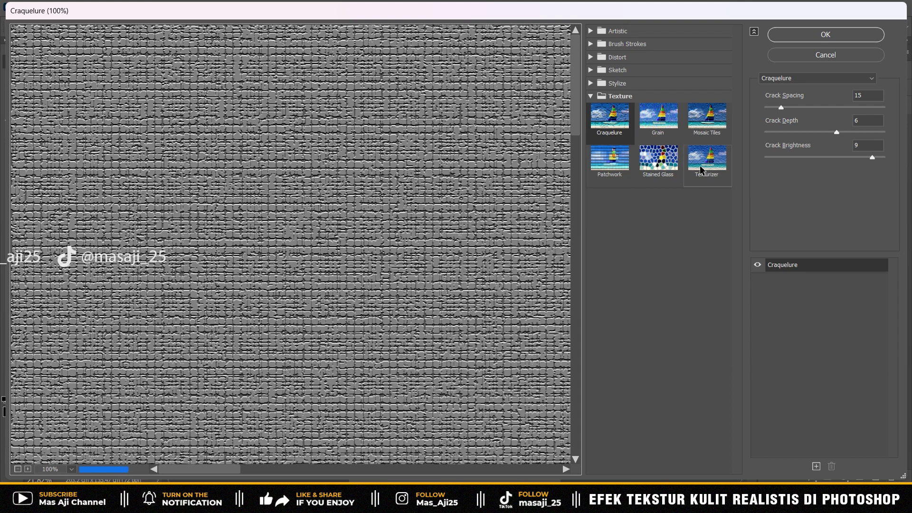
{"action": "left_click", "coordinate": [714, 162]}
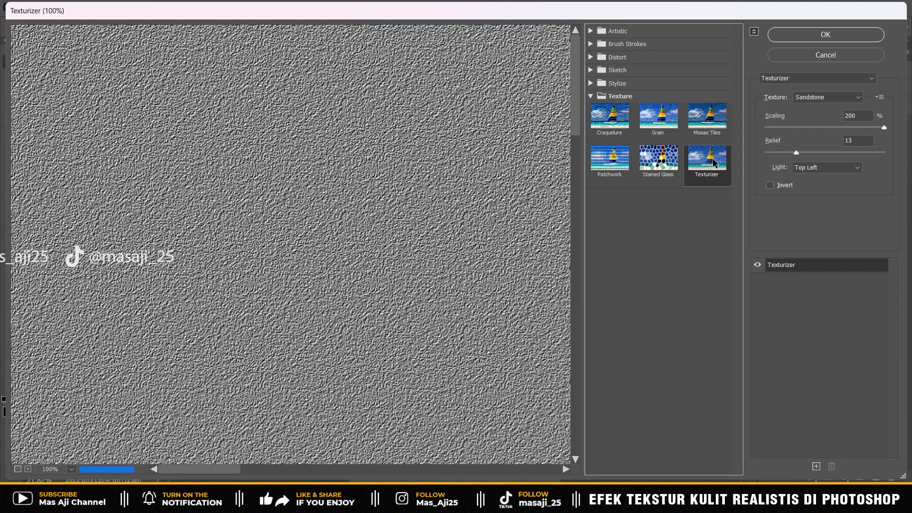
{"action": "double_click", "coordinate": [846, 138]}
{"action": "key", "text": "Up"}
{"action": "key", "text": "Up"}
{"action": "key", "text": "Up"}
{"action": "type", "text": "20"}
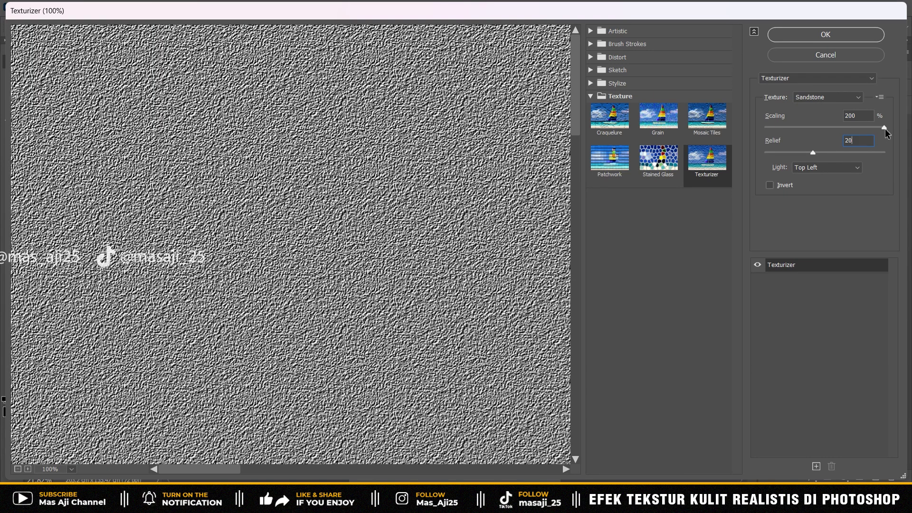
Step: Set Texturizer Scaling to 190% with Top Left light and apply the filter
{"action": "left_click_drag", "start_coordinate": [885, 130], "coordinate": [880, 128]}
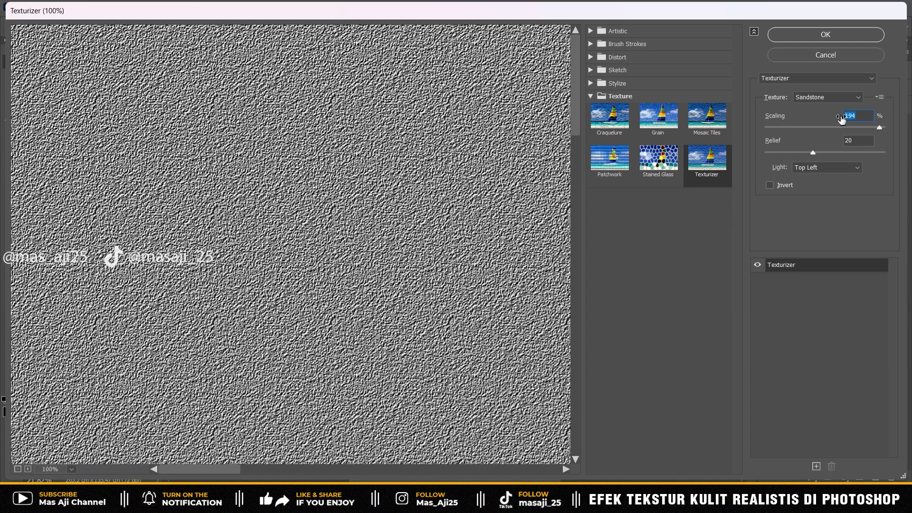
{"action": "type", "text": "190"}
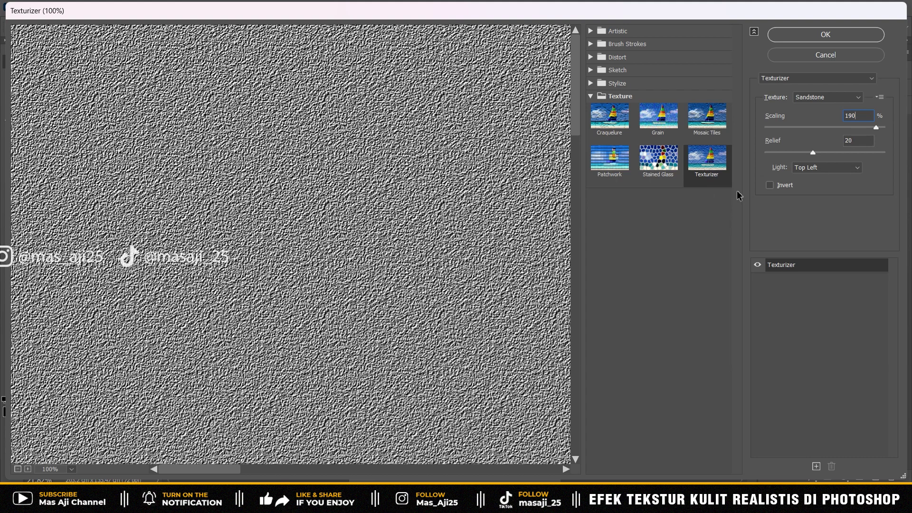
{"action": "left_click", "coordinate": [796, 170]}
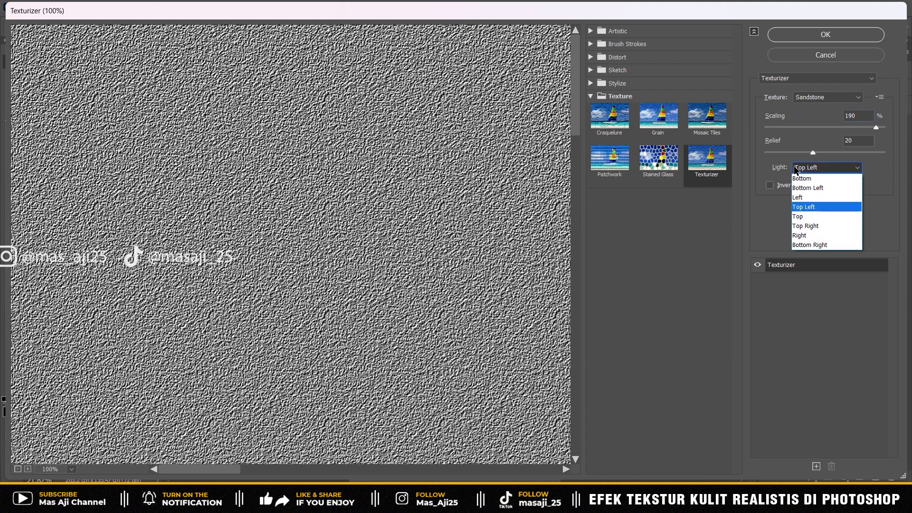
{"action": "left_click", "coordinate": [809, 208]}
{"action": "left_click", "coordinate": [818, 36]}
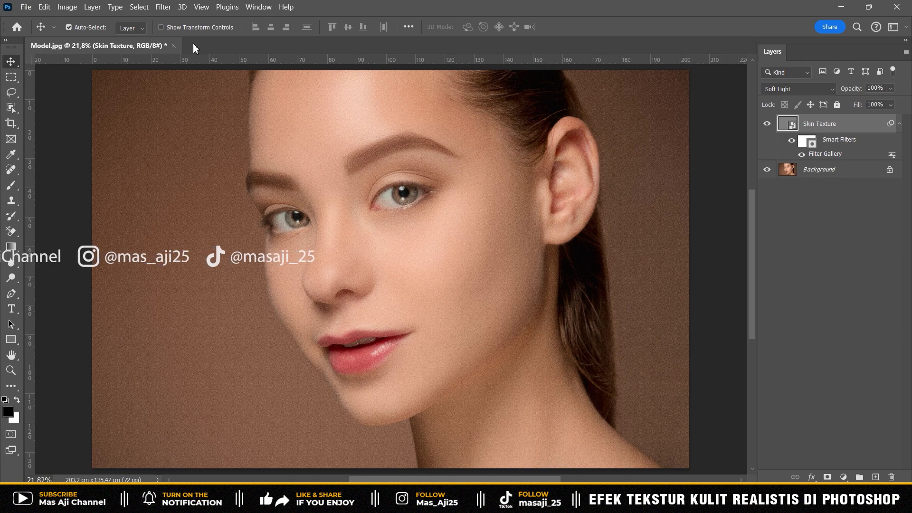
{"action": "left_click", "coordinate": [163, 6]}
{"action": "mouse_move", "coordinate": [174, 227]}
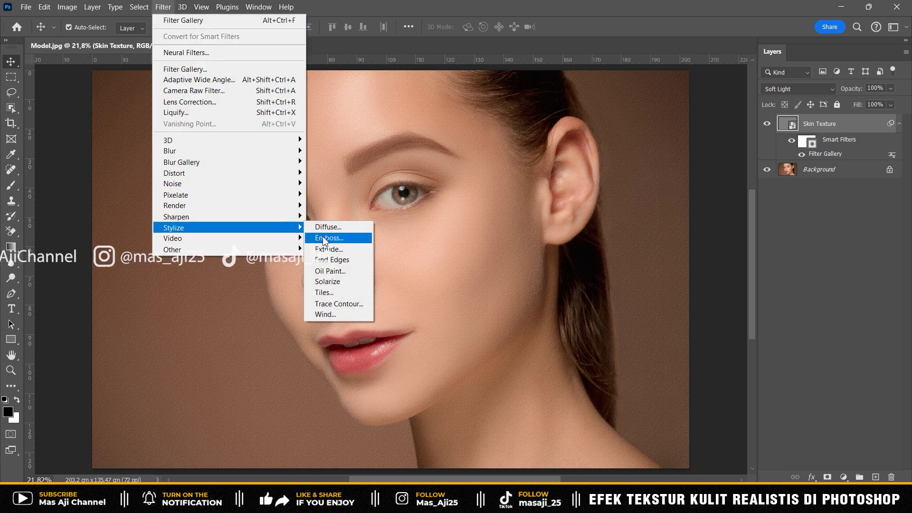
Step: Apply Emboss with angle 145, height 25 pixels and amount 65%
{"action": "left_click", "coordinate": [328, 238]}
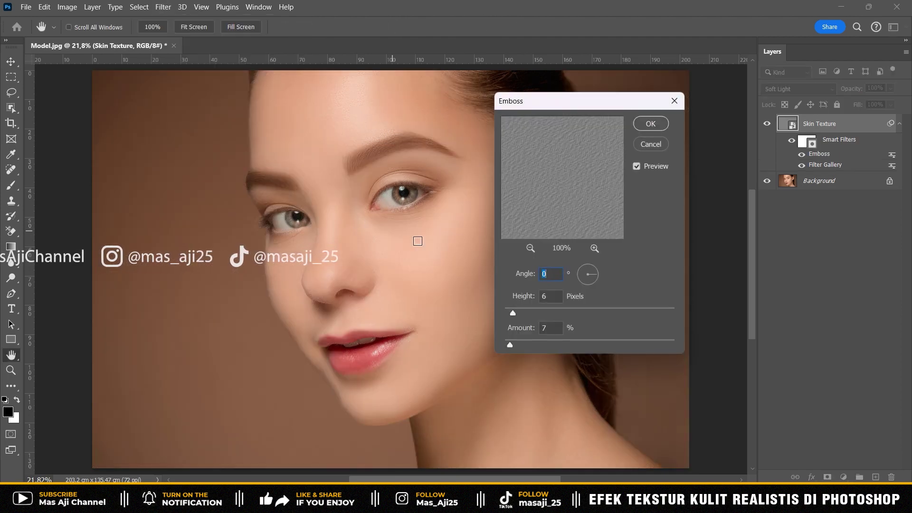
{"action": "left_click_drag", "start_coordinate": [598, 278], "coordinate": [583, 267]}
{"action": "type", "text": "145"}
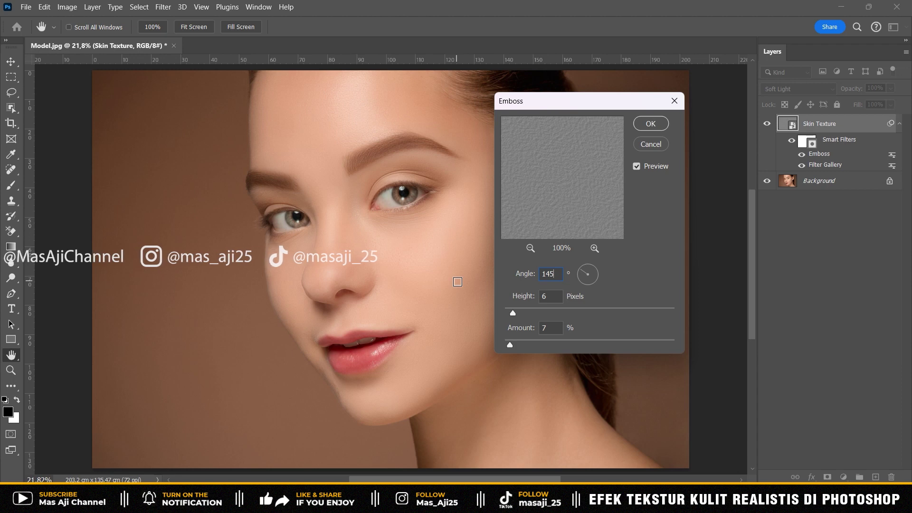
{"action": "double_click", "coordinate": [550, 297]}
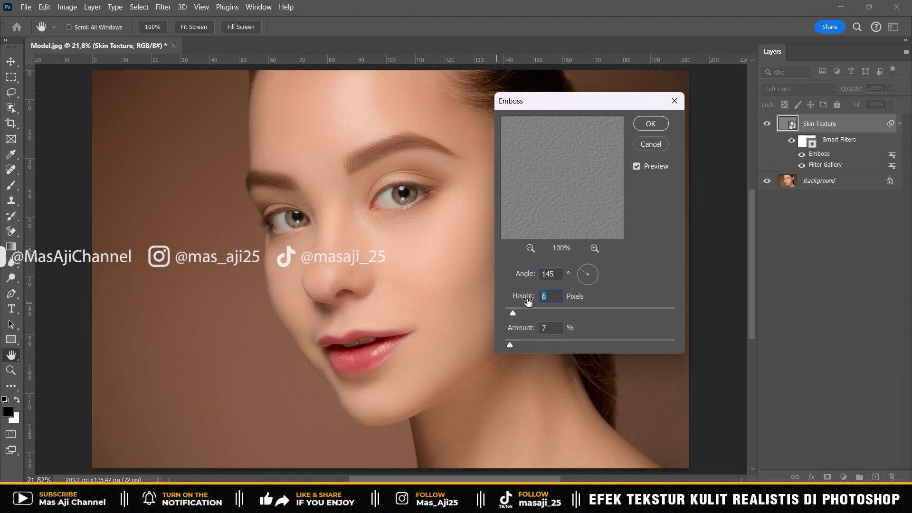
{"action": "type", "text": "25"}
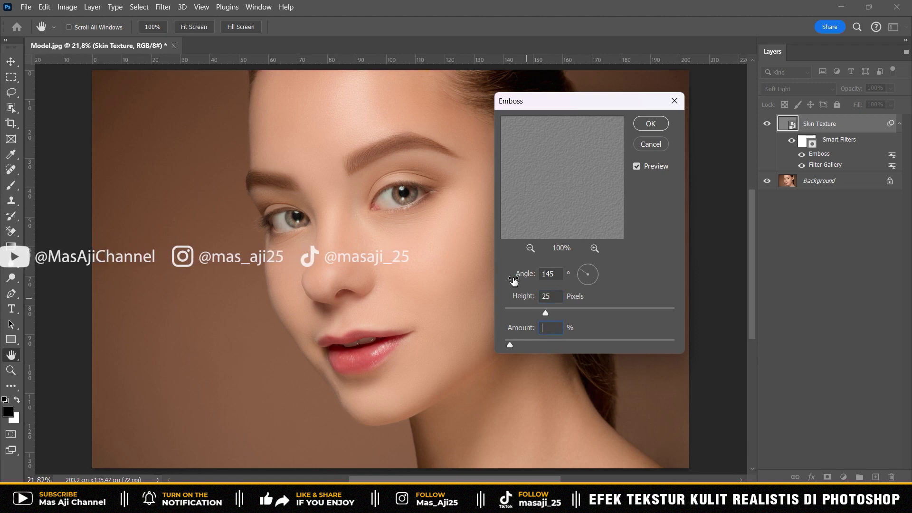
{"action": "left_click", "coordinate": [641, 125]}
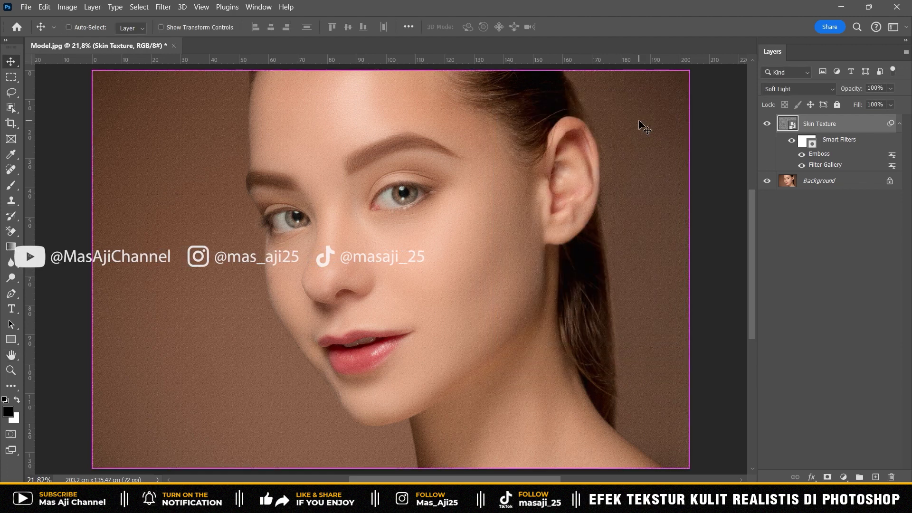
{"action": "key", "text": "ctrl+plus"}
{"action": "key", "text": "ctrl+plus"}
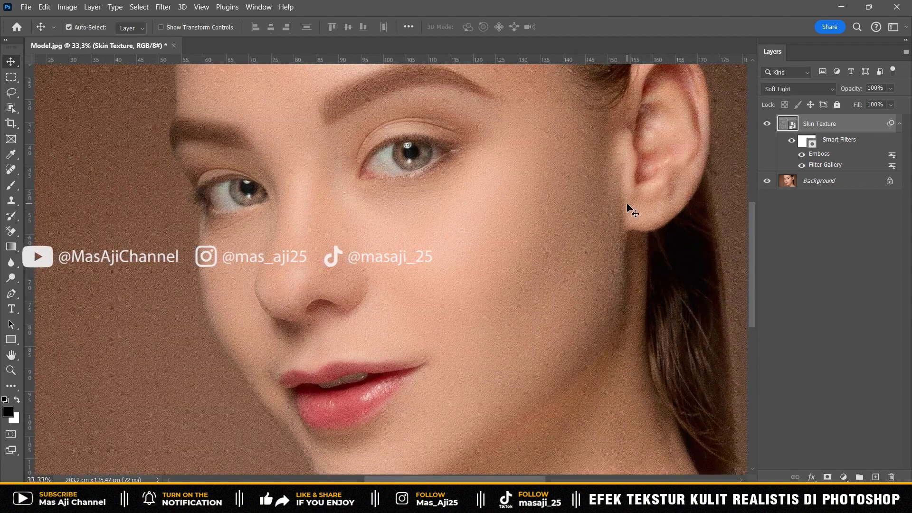
Step: Add a Gaussian Blur of 0,5-pixel radius and fit the whole image on screen
{"action": "left_click", "coordinate": [163, 6]}
{"action": "mouse_move", "coordinate": [207, 151]}
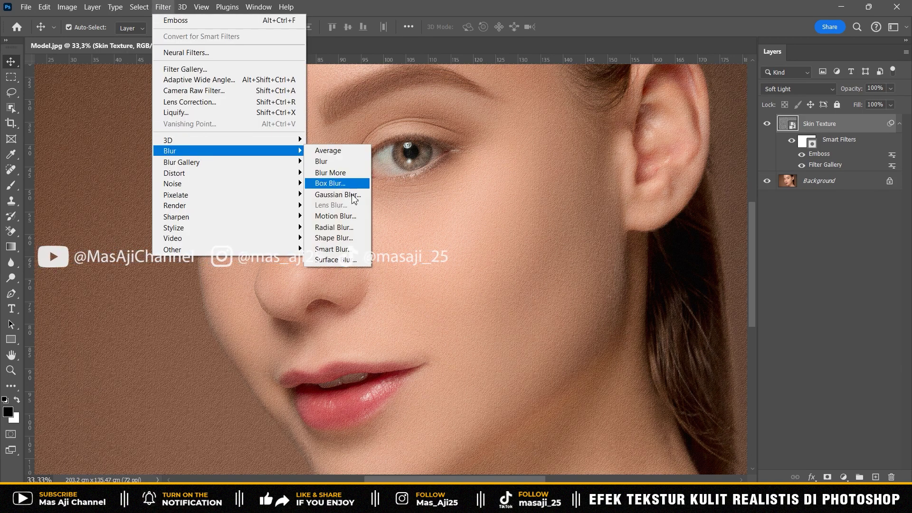
{"action": "left_click", "coordinate": [350, 194]}
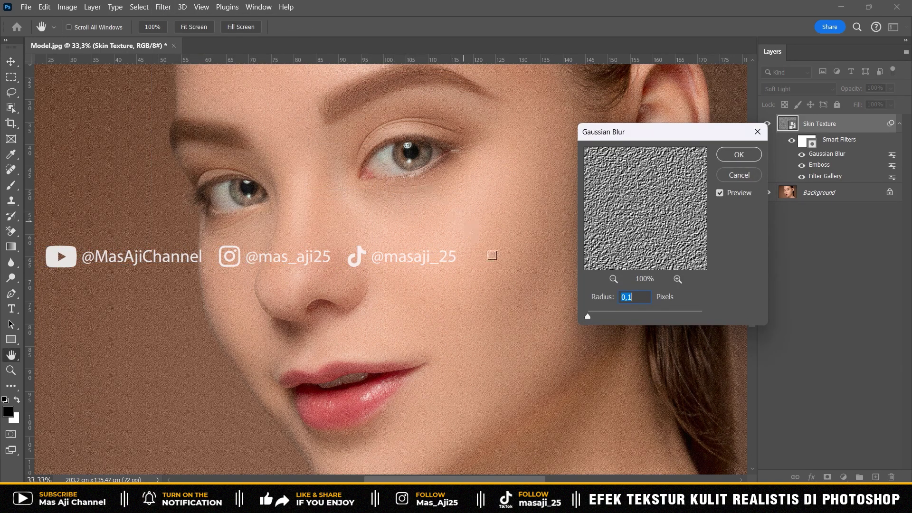
{"action": "left_click", "coordinate": [639, 299]}
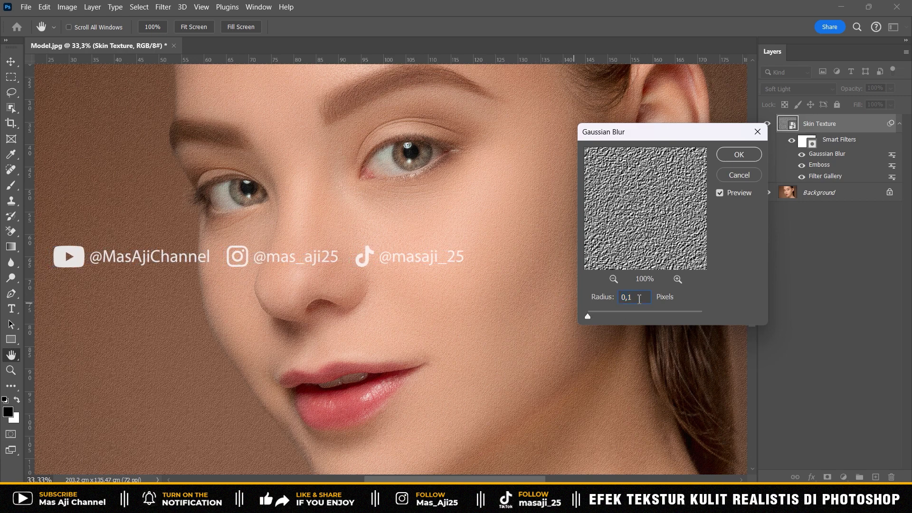
{"action": "key", "text": "BackSpace"}
{"action": "type", "text": "5"}
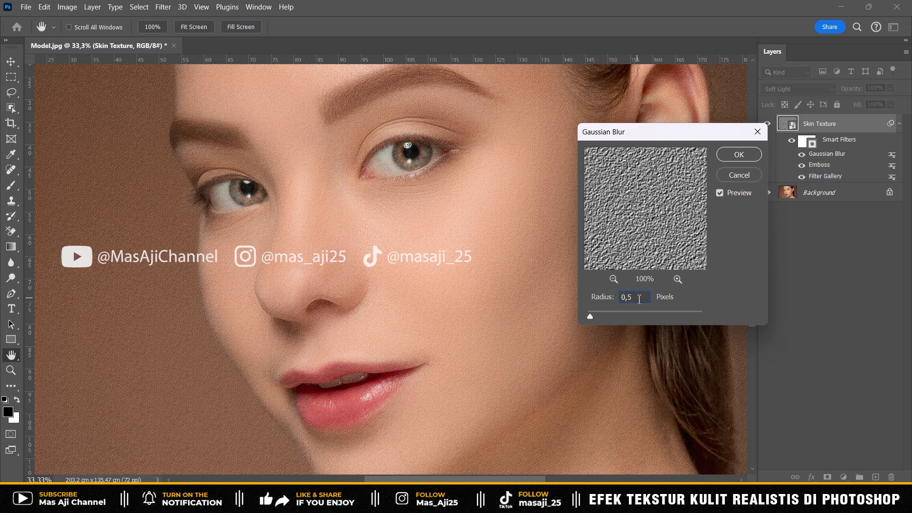
{"action": "left_click", "coordinate": [739, 155]}
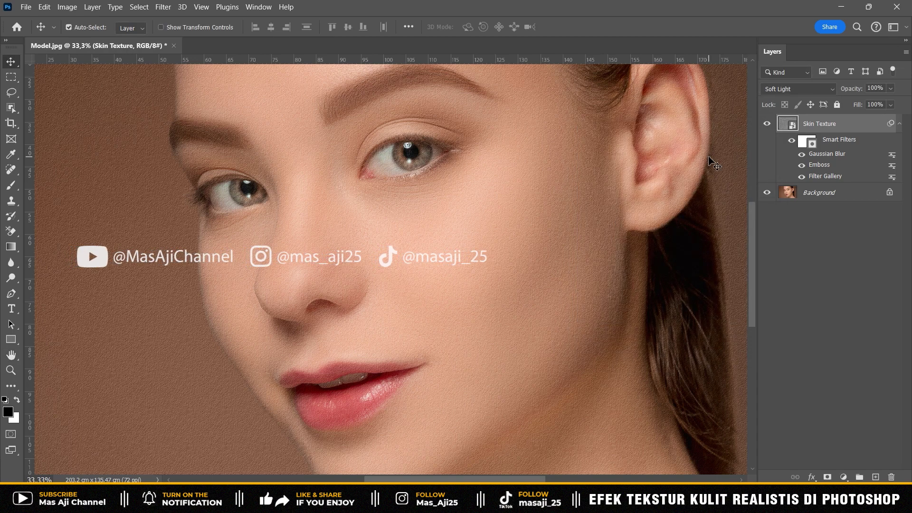
{"action": "key", "text": "ctrl+0"}
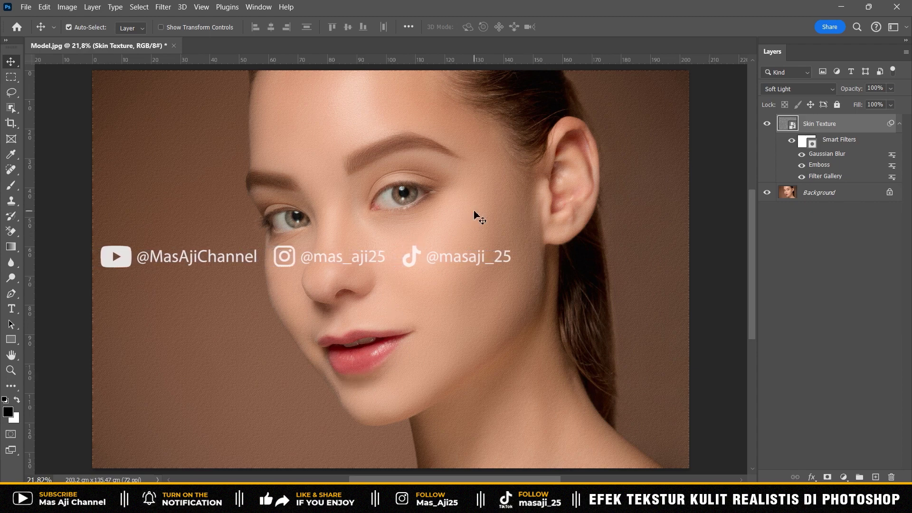
{"action": "left_click", "coordinate": [170, 12]}
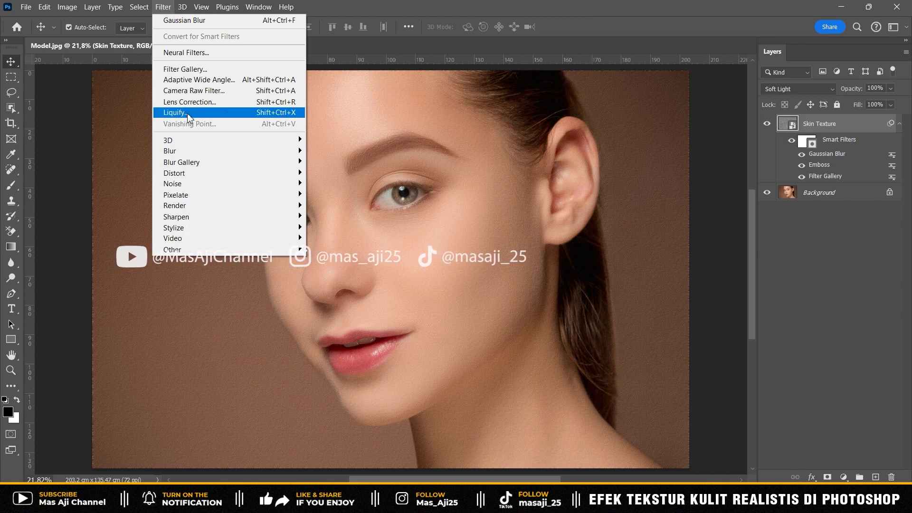
Step: Open Liquify and forward-warp the texture near the neck
{"action": "left_click", "coordinate": [182, 114]}
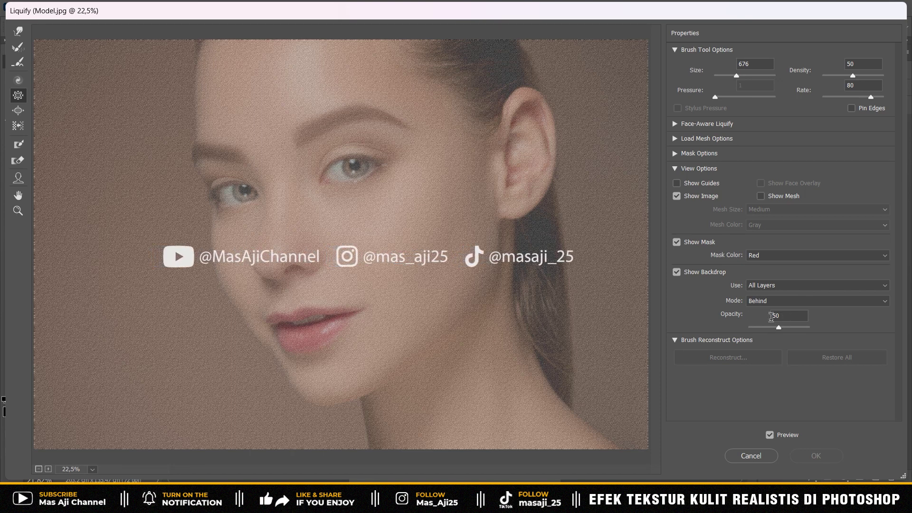
{"action": "left_click", "coordinate": [19, 32]}
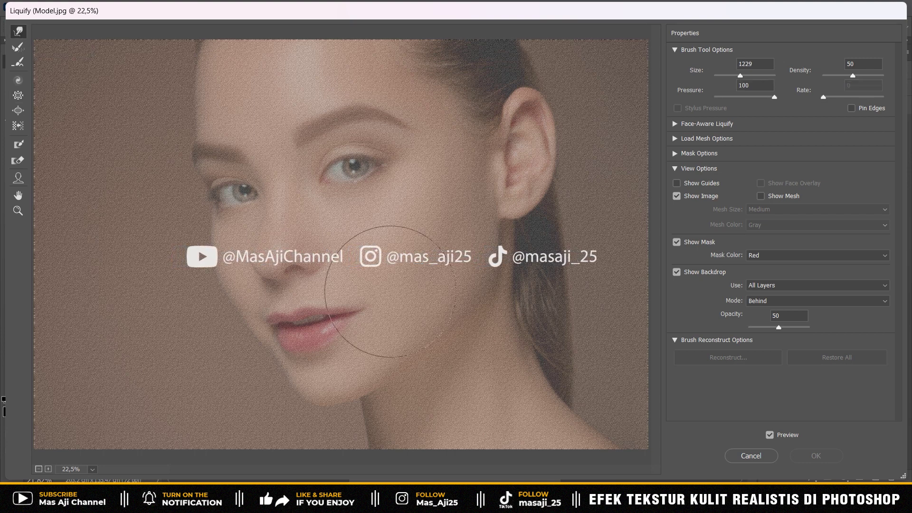
{"action": "left_click_drag", "start_coordinate": [572, 394], "coordinate": [566, 409]}
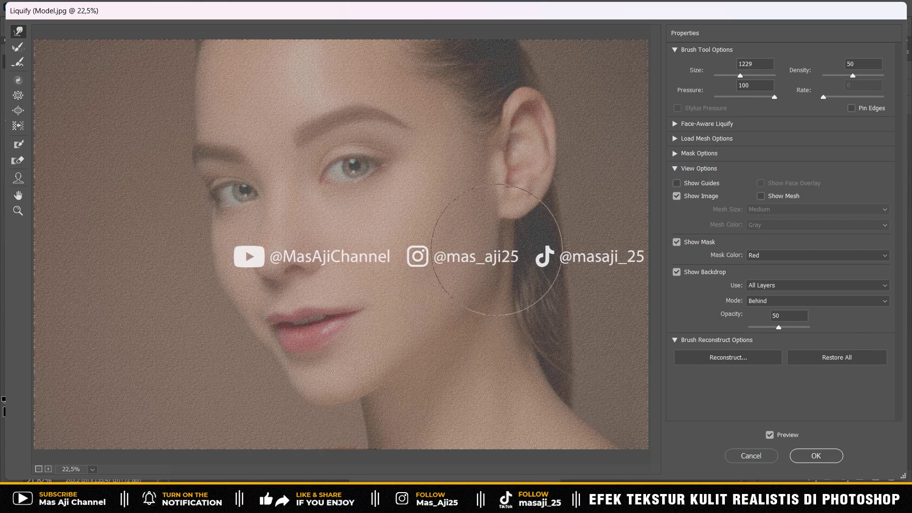
Step: Bloat areas of the texture, resizing the Liquify brush to around 1000
{"action": "left_click", "coordinate": [19, 112]}
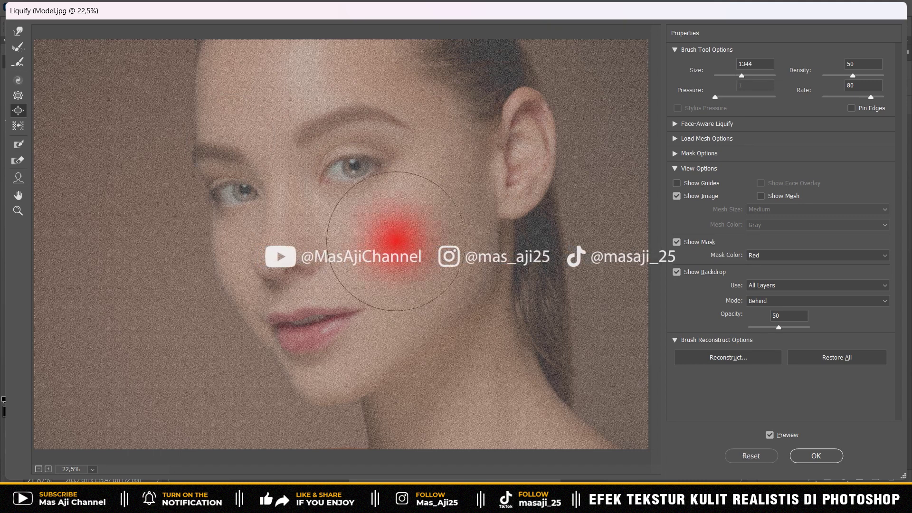
{"action": "left_click_drag", "start_coordinate": [396, 241], "coordinate": [392, 249]}
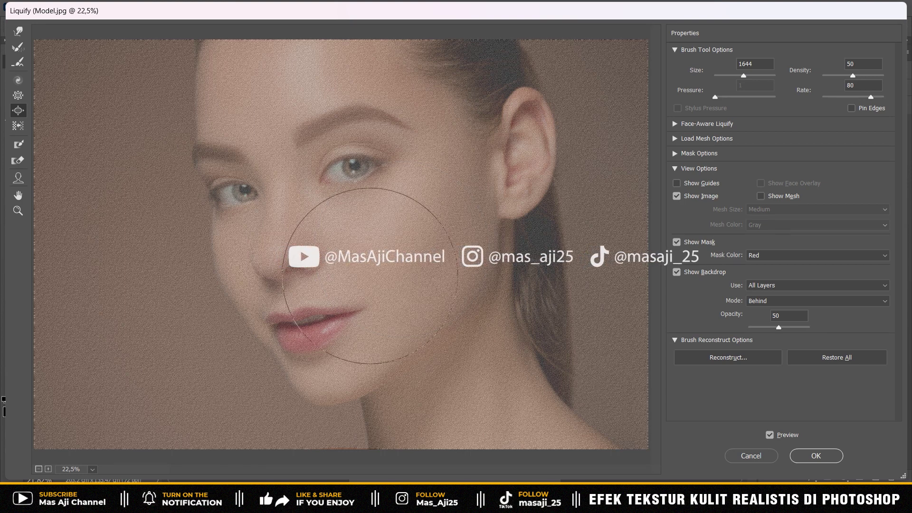
{"action": "key", "text": "alt"}
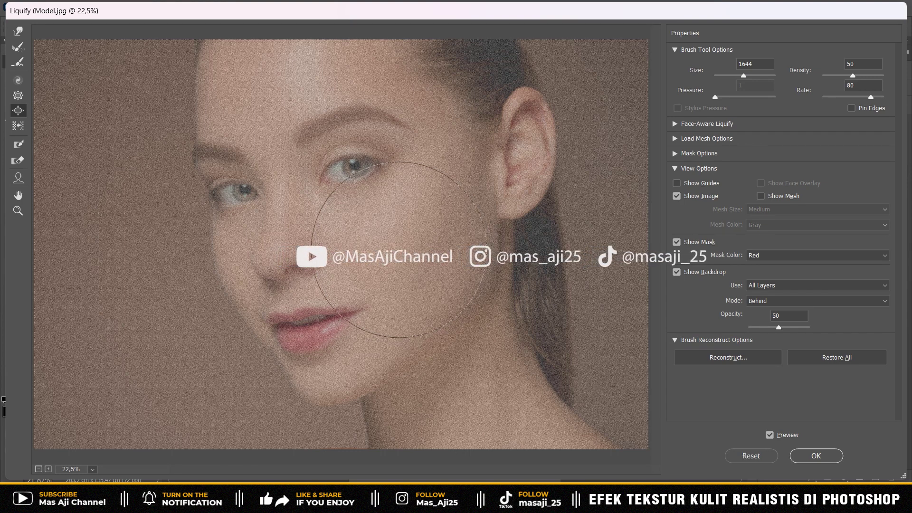
{"action": "left_click", "coordinate": [356, 259]}
{"action": "key", "text": "bracketleft"}
{"action": "key", "text": "bracketleft"}
{"action": "key", "text": "bracketright"}
{"action": "key", "text": "bracketright"}
{"action": "key", "text": "ctrl+z"}
{"action": "key", "text": "bracketright"}
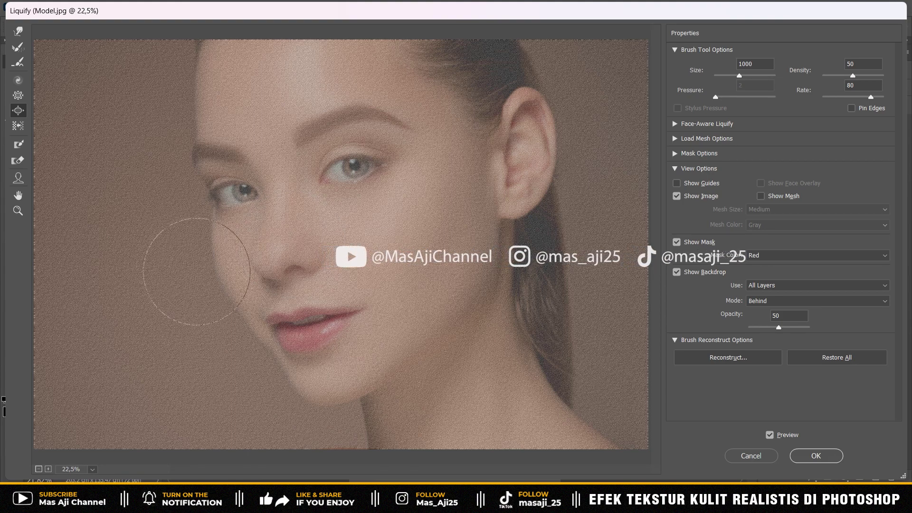
{"action": "left_click_drag", "start_coordinate": [377, 347], "coordinate": [310, 382]}
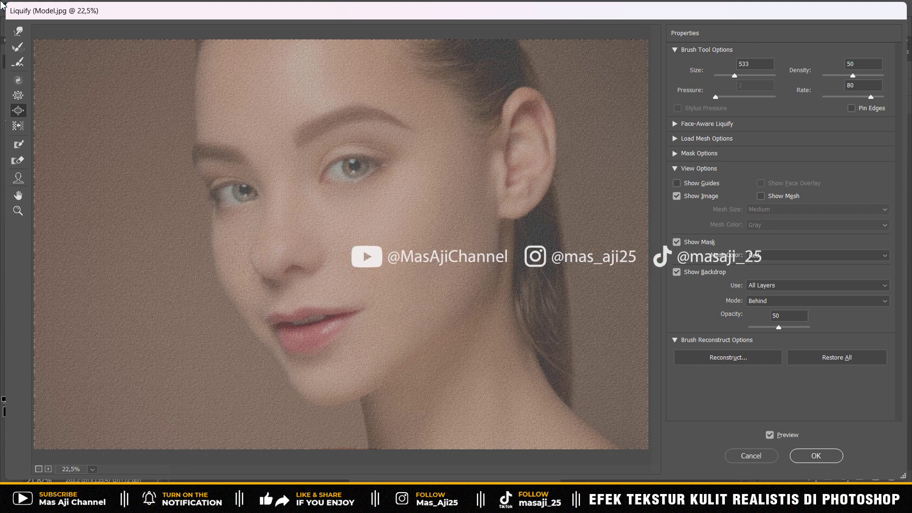
Step: Pucker the texture over the eye and apply the Liquify filter
{"action": "left_click", "coordinate": [18, 96]}
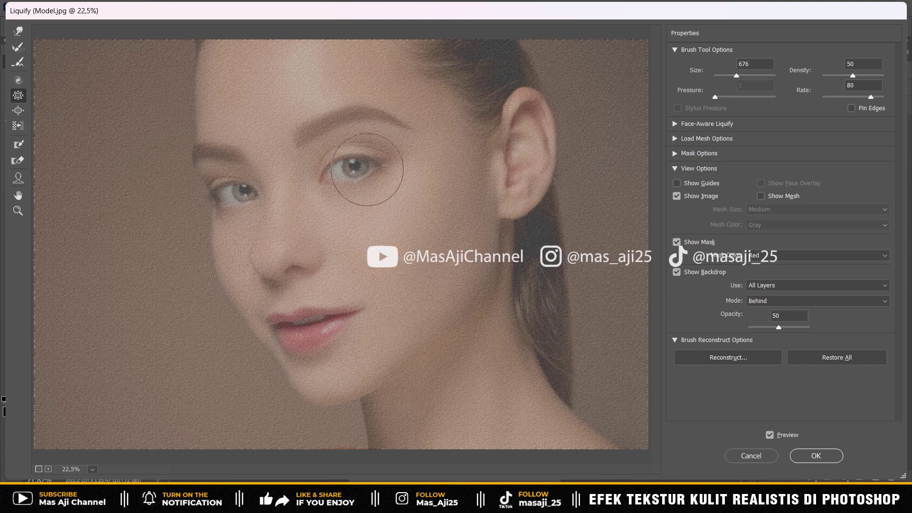
{"action": "left_click_drag", "start_coordinate": [742, 75], "coordinate": [744, 75]}
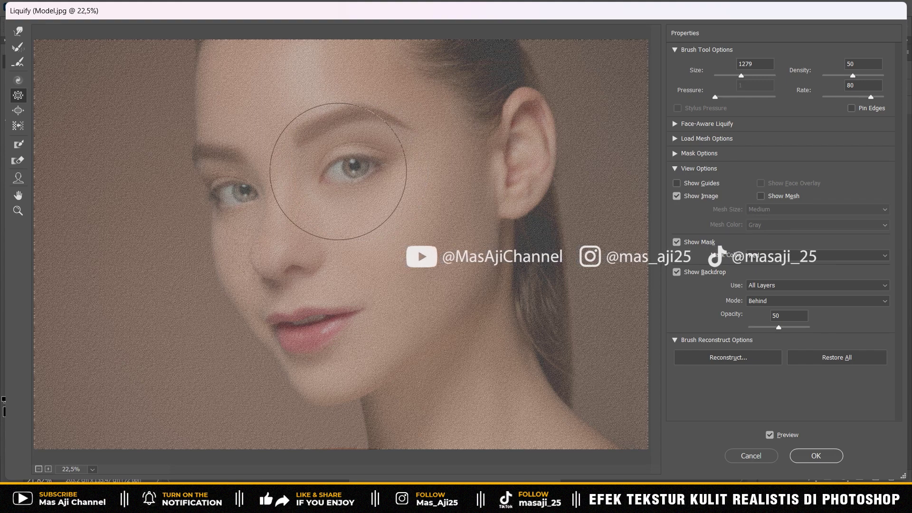
{"action": "left_click", "coordinate": [816, 455]}
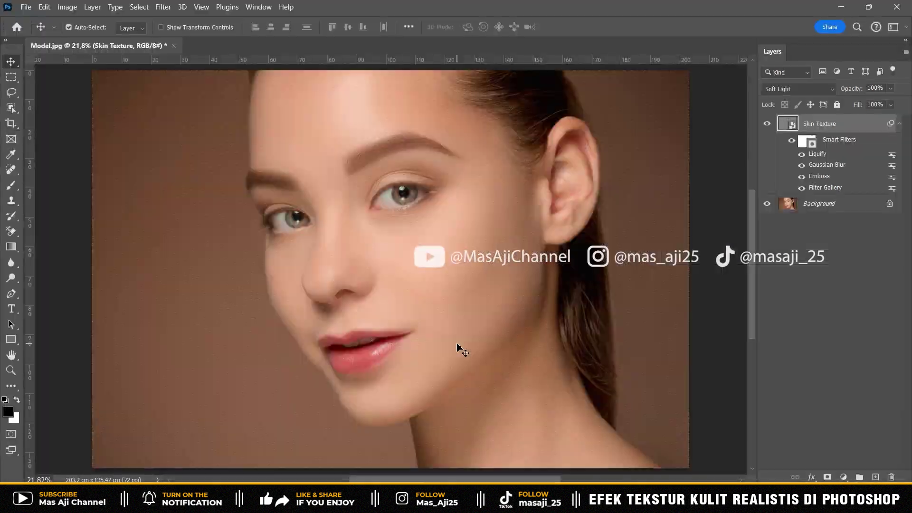
Step: Open Skin Texture's Blending Options and raise the underlying black Blend If point
{"action": "right_click", "coordinate": [842, 129]}
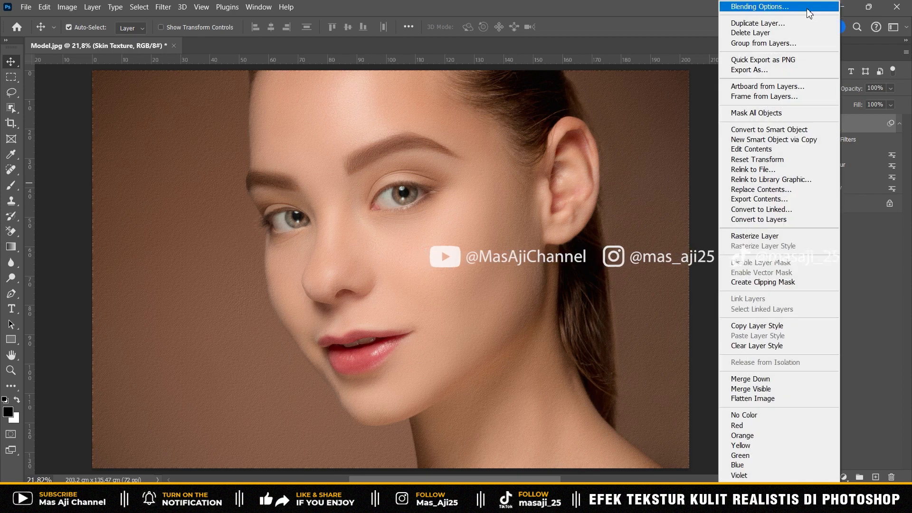
{"action": "left_click", "coordinate": [807, 7]}
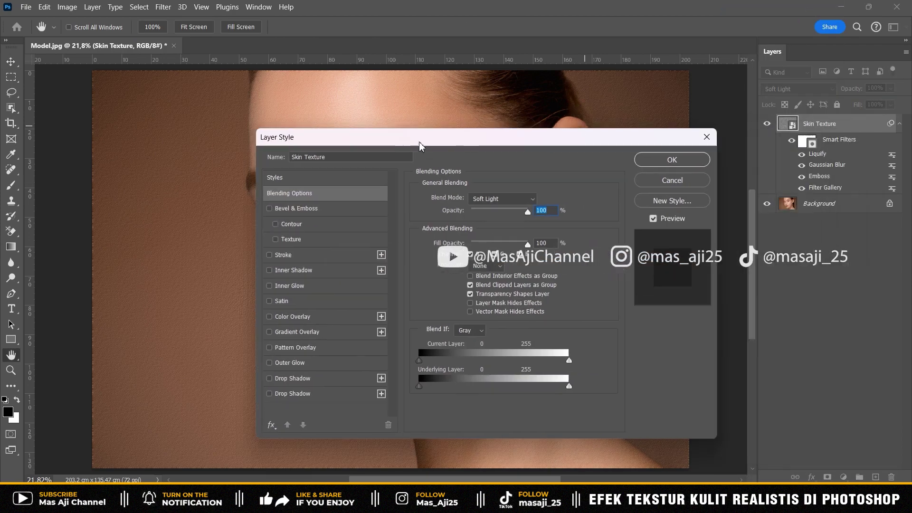
{"action": "left_click_drag", "start_coordinate": [420, 145], "coordinate": [171, 98]}
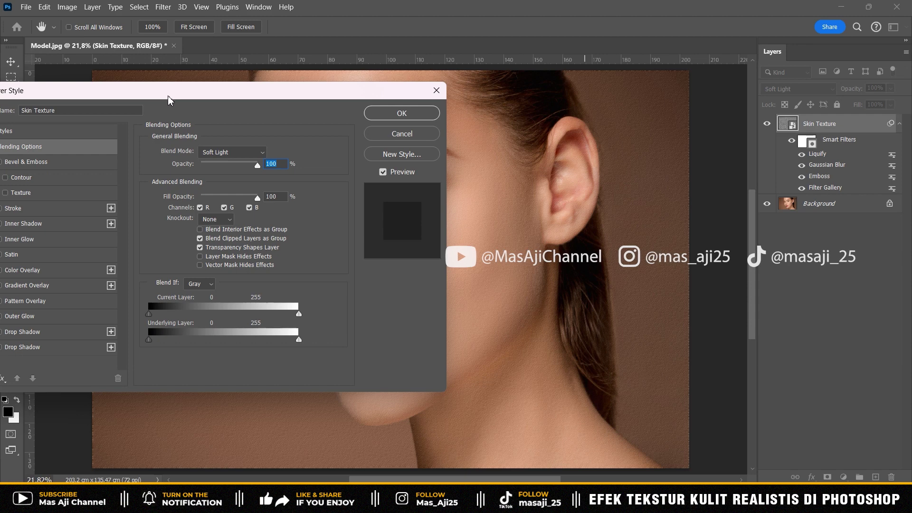
{"action": "left_click_drag", "start_coordinate": [149, 341], "coordinate": [186, 352]}
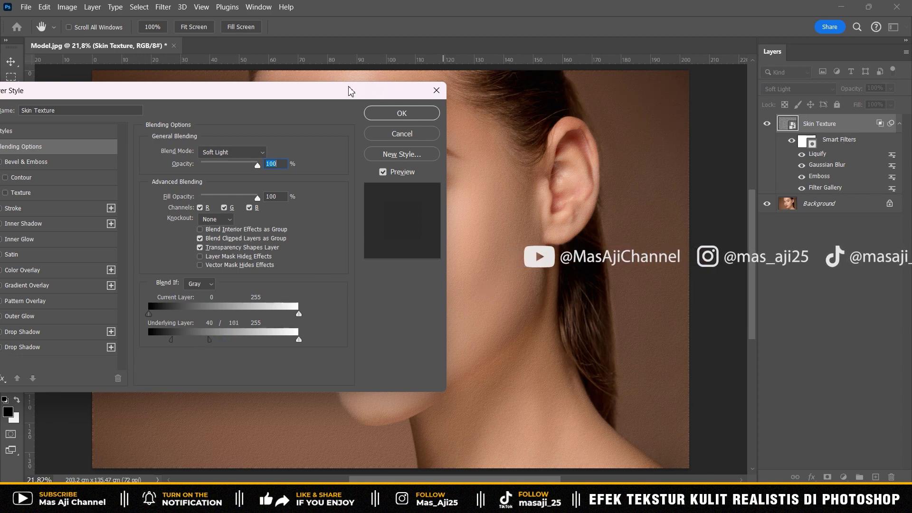
{"action": "left_click_drag", "start_coordinate": [342, 97], "coordinate": [796, 144]}
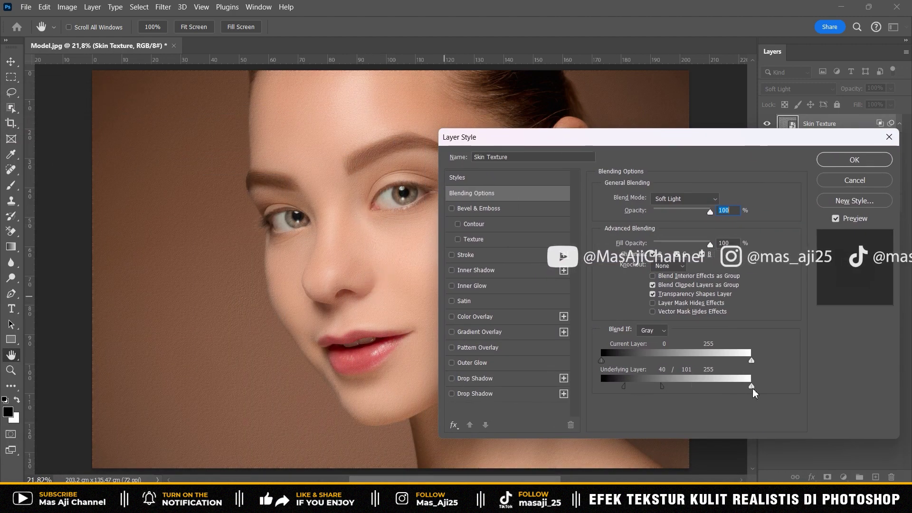
Step: Split the underlying Blend If sliders to 40/90 and 198/232 and confirm
{"action": "left_click_drag", "start_coordinate": [722, 389], "coordinate": [694, 390]}
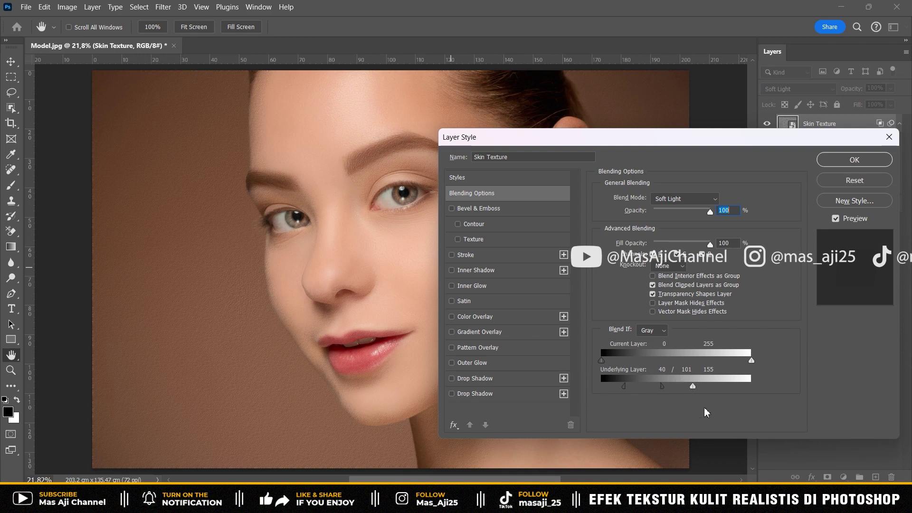
{"action": "key", "text": "alt"}
{"action": "left_click_drag", "start_coordinate": [694, 391], "coordinate": [695, 391]}
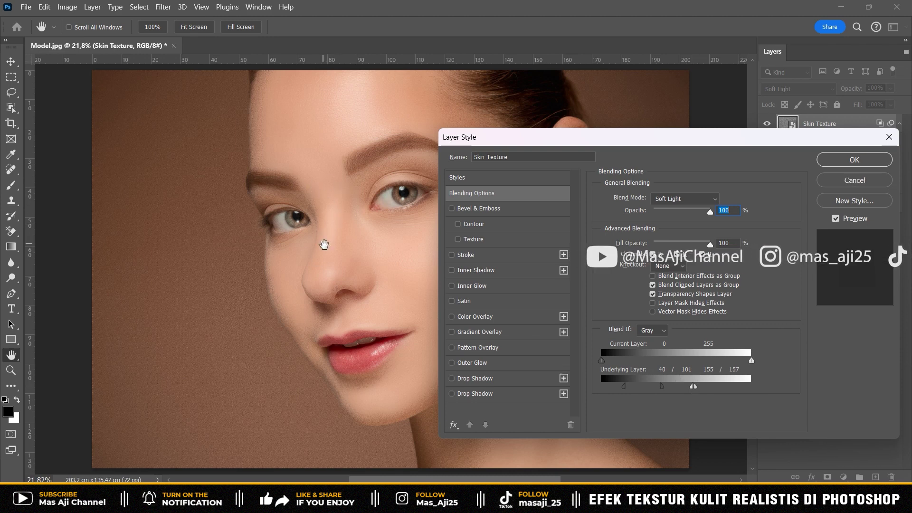
{"action": "left_click_drag", "start_coordinate": [695, 387], "coordinate": [739, 387]}
{"action": "left_click_drag", "start_coordinate": [709, 387], "coordinate": [655, 387]}
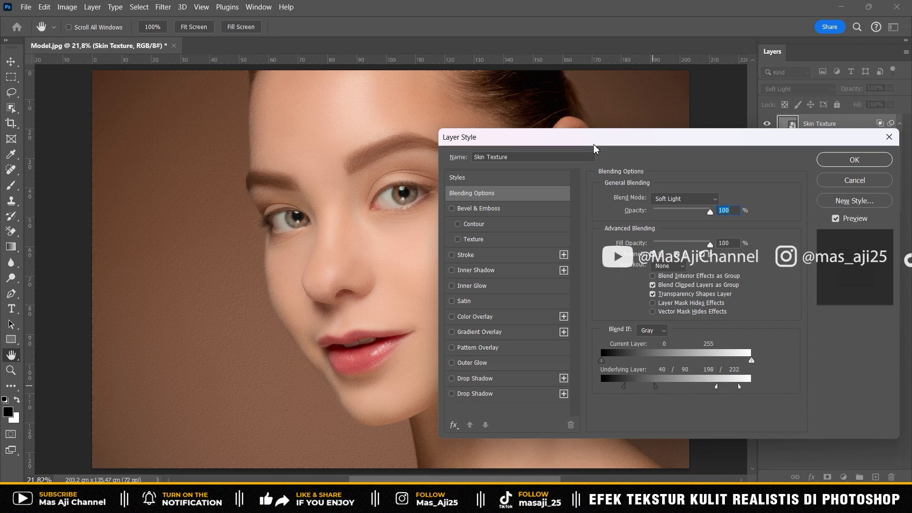
{"action": "left_click_drag", "start_coordinate": [570, 137], "coordinate": [536, 137]}
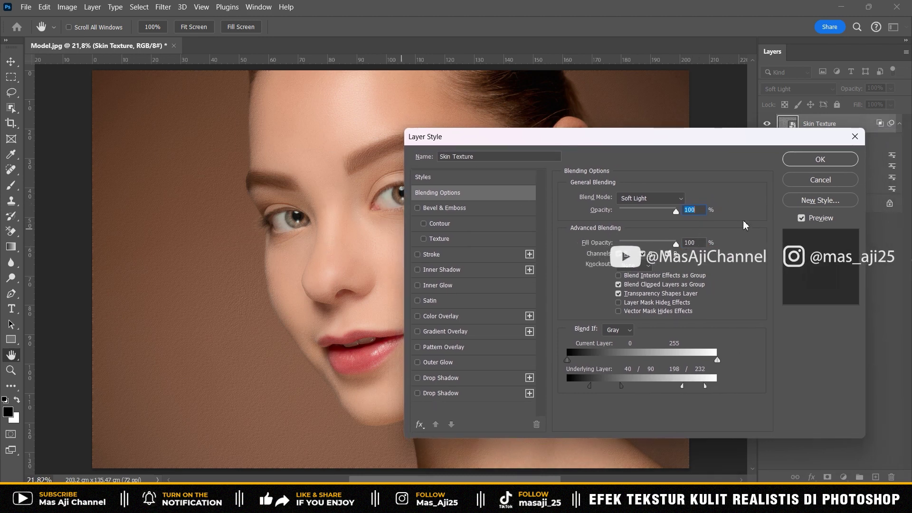
{"action": "left_click", "coordinate": [806, 166]}
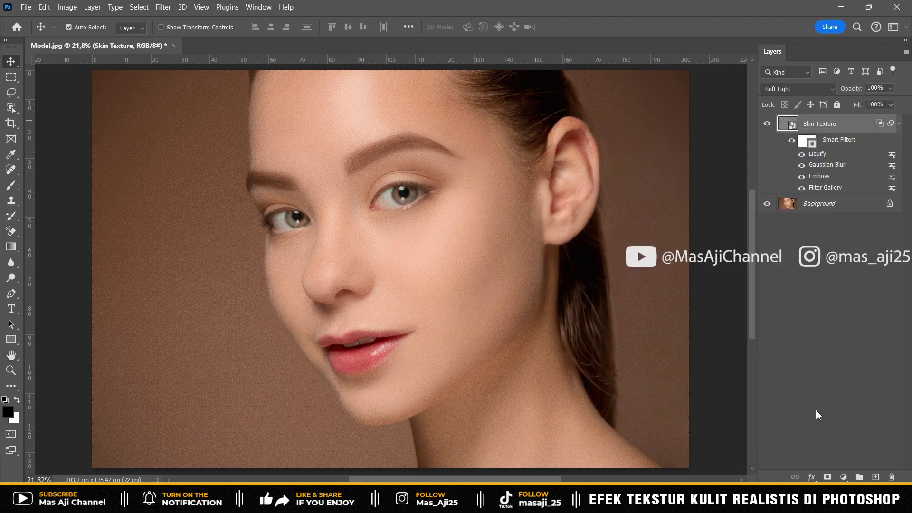
Step: Add a layer mask to Skin Texture and invert it to black
{"action": "left_click", "coordinate": [827, 477]}
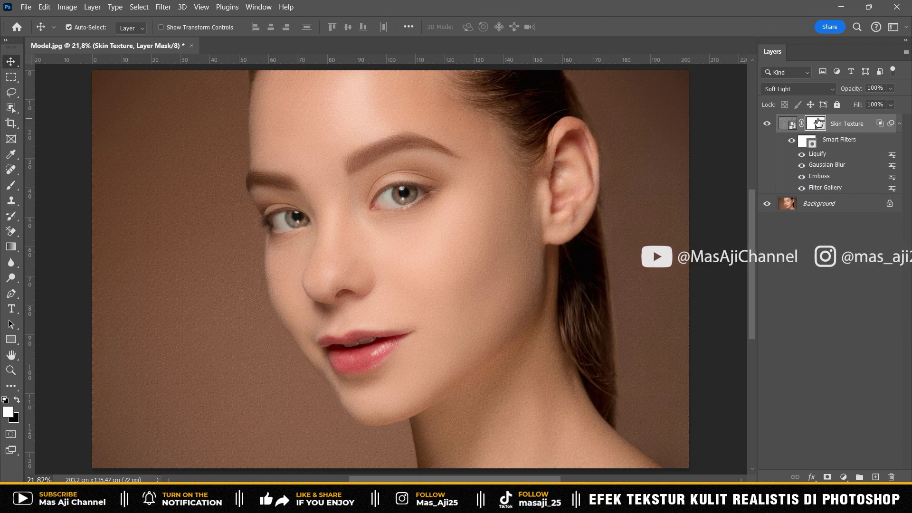
{"action": "left_click", "coordinate": [67, 6]}
{"action": "mouse_move", "coordinate": [114, 36]}
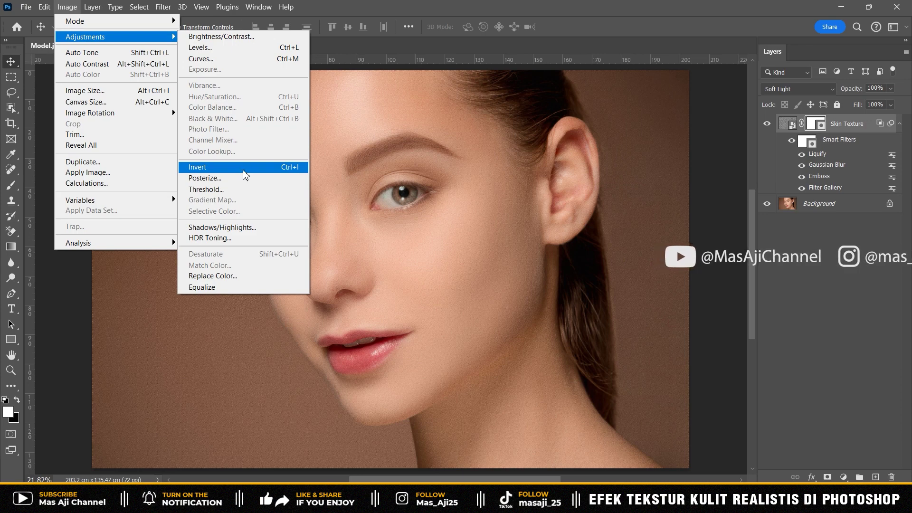
{"action": "left_click", "coordinate": [245, 172]}
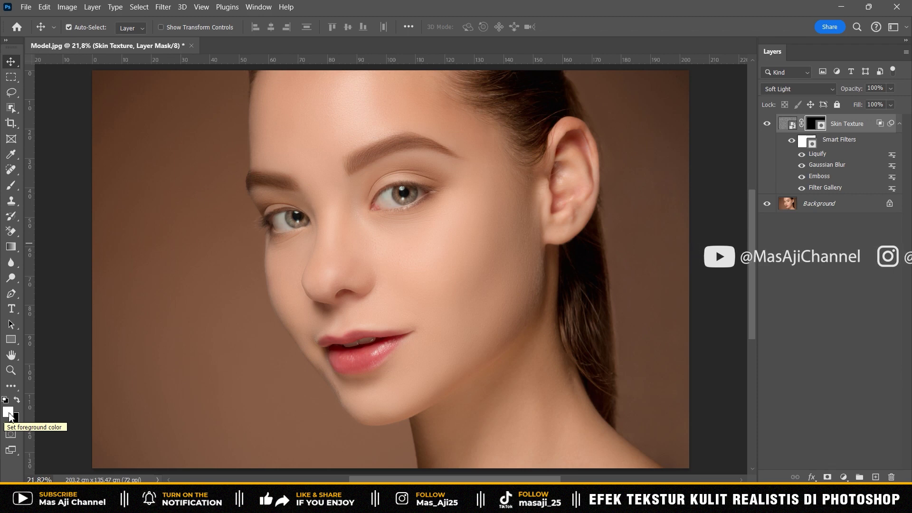
Step: Paint the texture back onto the face and neck skin with a 50% opacity and flow brush
{"action": "left_click", "coordinate": [11, 185]}
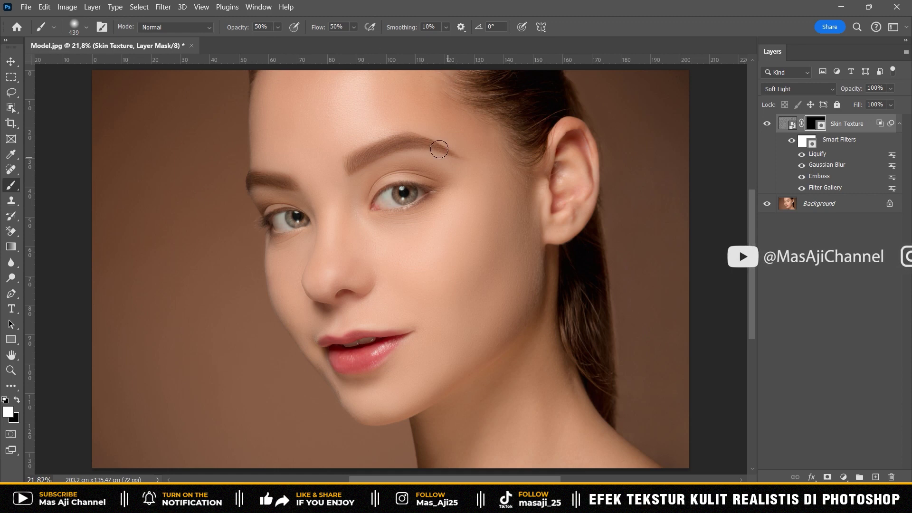
{"action": "key", "text": "ctrl+plus"}
{"action": "key", "text": "ctrl+plus"}
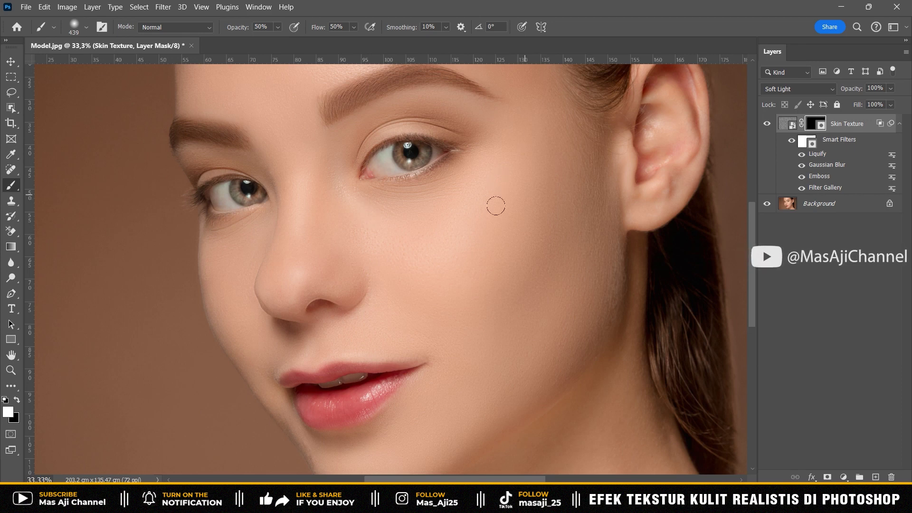
{"action": "scroll", "coordinate": [352, 215], "scroll_direction": "up", "scroll_amount": 1}
{"action": "scroll", "coordinate": [428, 203], "scroll_direction": "down", "scroll_amount": 3}
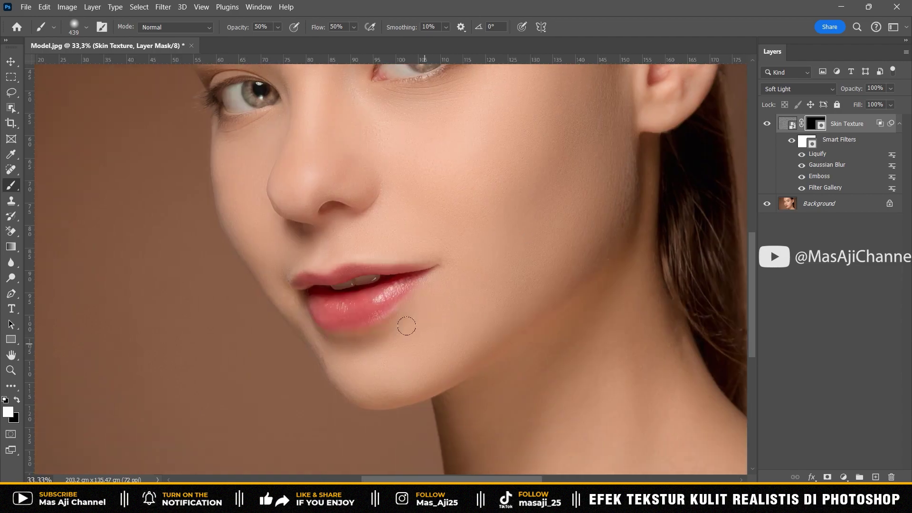
{"action": "scroll", "coordinate": [407, 322], "scroll_direction": "up", "scroll_amount": 2}
{"action": "scroll", "coordinate": [326, 122], "scroll_direction": "left", "scroll_amount": 1}
{"action": "scroll", "coordinate": [399, 190], "scroll_direction": "down", "scroll_amount": 3}
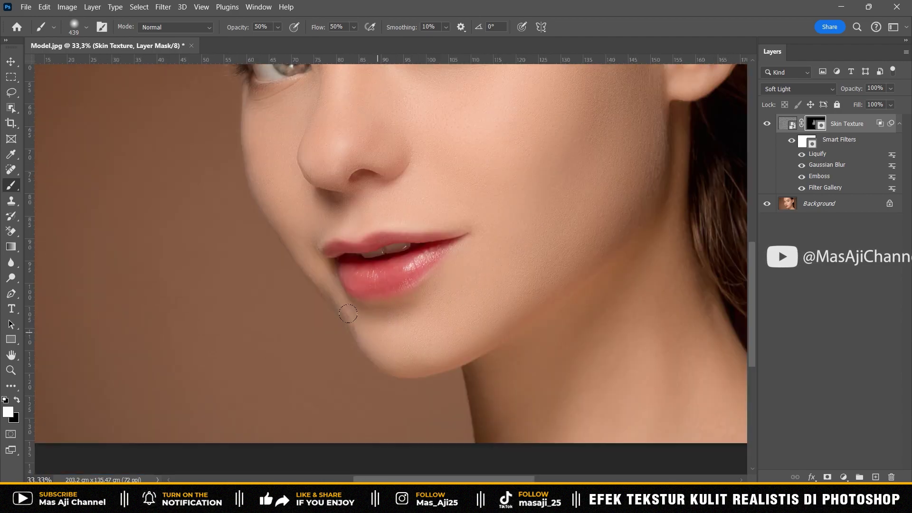
{"action": "scroll", "coordinate": [607, 173], "scroll_direction": "up", "scroll_amount": 3}
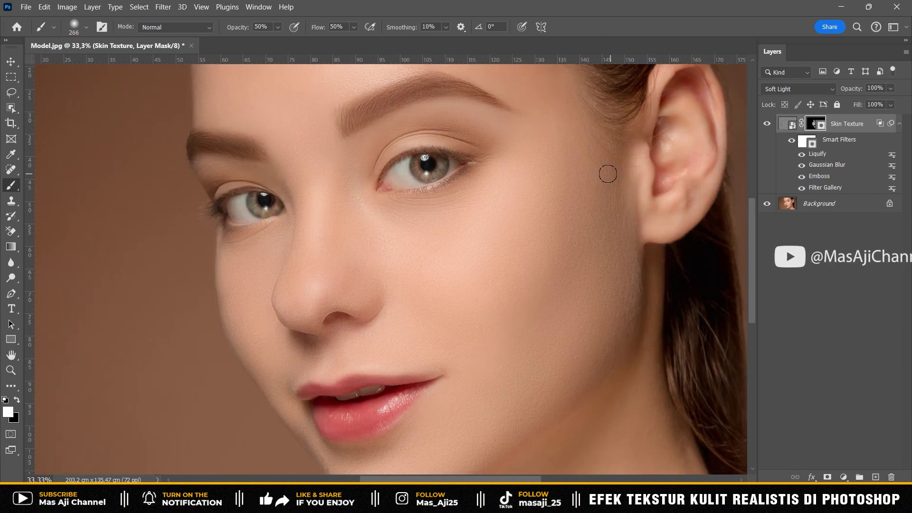
{"action": "scroll", "coordinate": [607, 269], "scroll_direction": "up", "scroll_amount": 2}
{"action": "scroll", "coordinate": [607, 268], "scroll_direction": "left", "scroll_amount": 2}
{"action": "scroll", "coordinate": [275, 96], "scroll_direction": "down", "scroll_amount": 2}
{"action": "scroll", "coordinate": [275, 96], "scroll_direction": "right", "scroll_amount": 1}
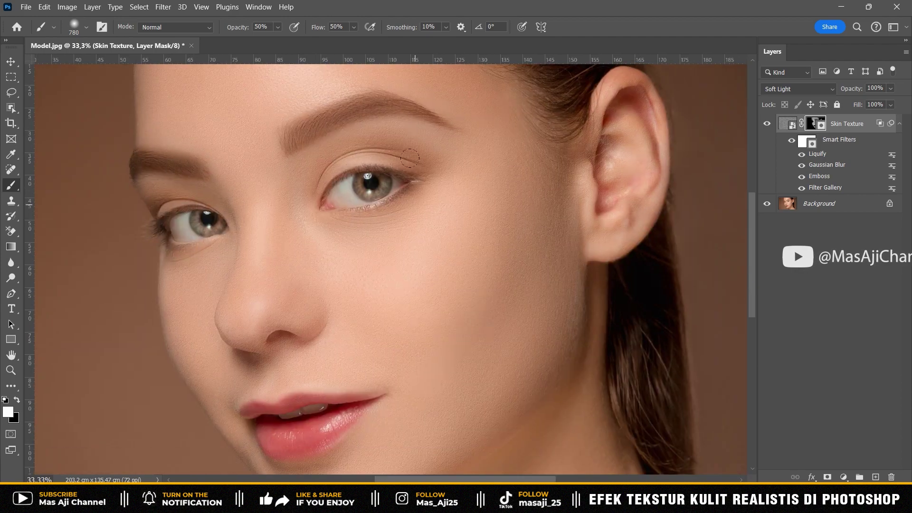
{"action": "scroll", "coordinate": [463, 387], "scroll_direction": "down", "scroll_amount": 3}
{"action": "scroll", "coordinate": [509, 299], "scroll_direction": "right", "scroll_amount": 1}
{"action": "scroll", "coordinate": [509, 299], "scroll_direction": "up", "scroll_amount": 3}
{"action": "scroll", "coordinate": [554, 254], "scroll_direction": "left", "scroll_amount": 2}
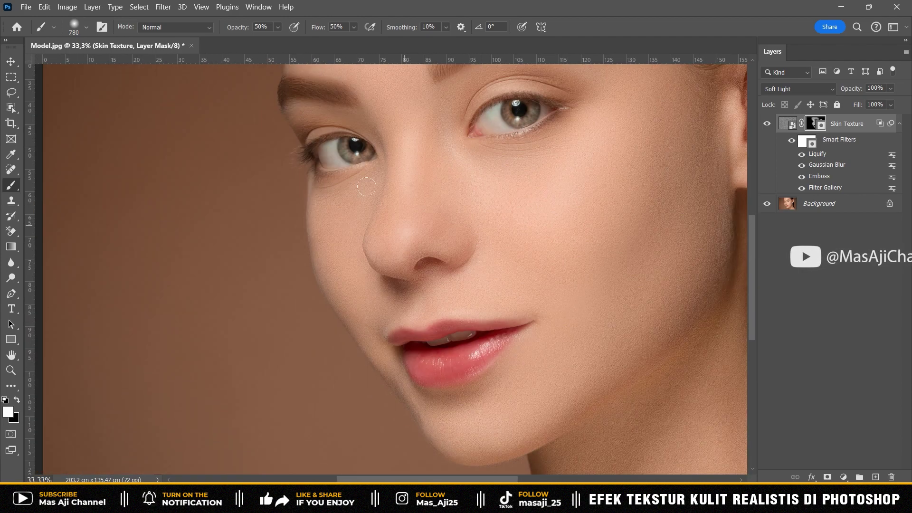
{"action": "scroll", "coordinate": [602, 228], "scroll_direction": "right", "scroll_amount": 2}
{"action": "scroll", "coordinate": [602, 228], "scroll_direction": "down", "scroll_amount": 1}
{"action": "scroll", "coordinate": [602, 227], "scroll_direction": "down", "scroll_amount": 2}
{"action": "scroll", "coordinate": [438, 264], "scroll_direction": "right", "scroll_amount": 2}
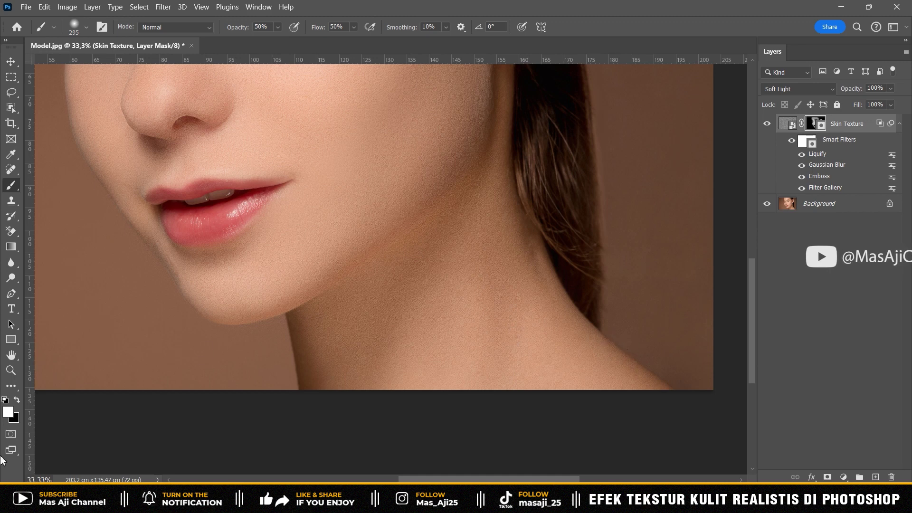
Step: Set black as the painting colour and return to the Move tool
{"action": "left_click", "coordinate": [17, 400]}
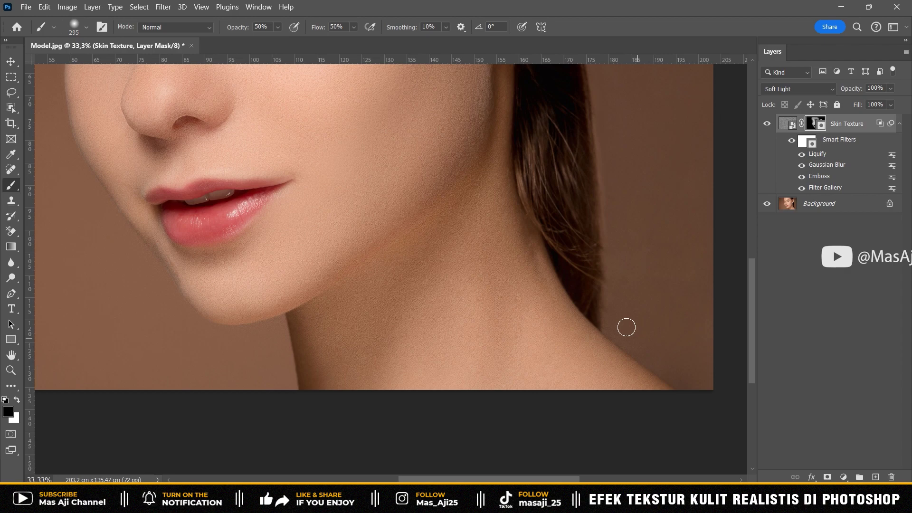
{"action": "scroll", "coordinate": [603, 279], "scroll_direction": "up", "scroll_amount": 5}
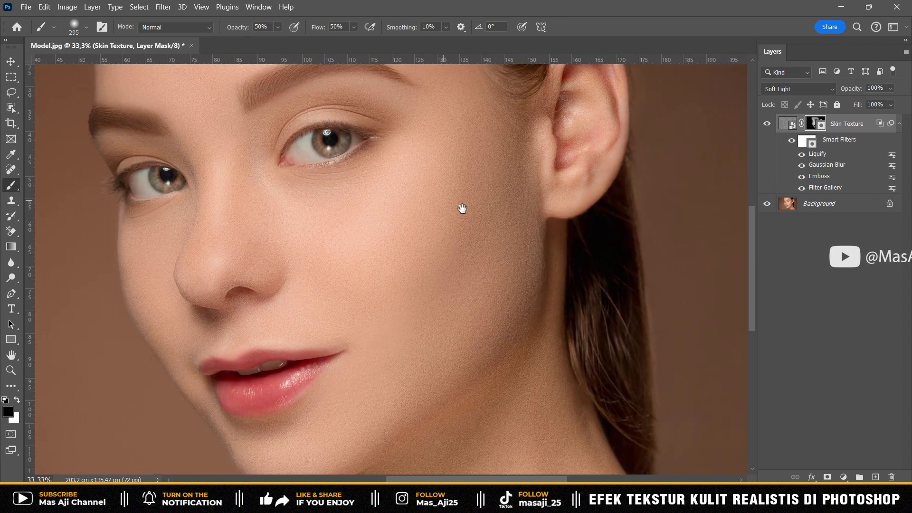
{"action": "scroll", "coordinate": [462, 205], "scroll_direction": "left", "scroll_amount": 3}
{"action": "left_click", "coordinate": [10, 62]}
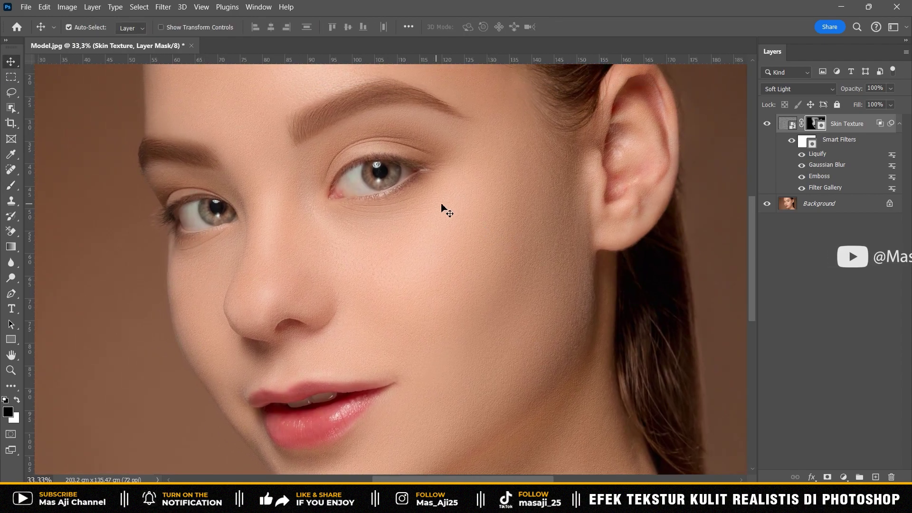
{"action": "left_click_drag", "start_coordinate": [488, 252], "coordinate": [525, 230]}
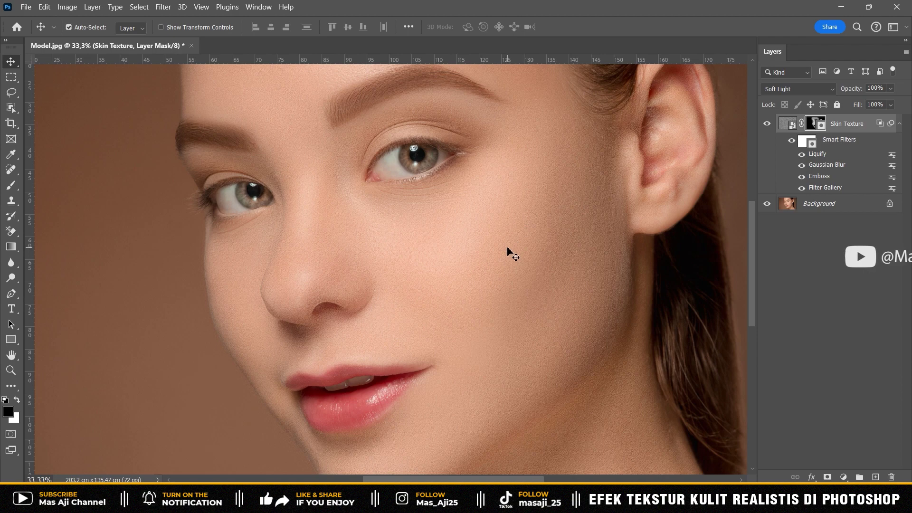
{"action": "left_click", "coordinate": [767, 124]}
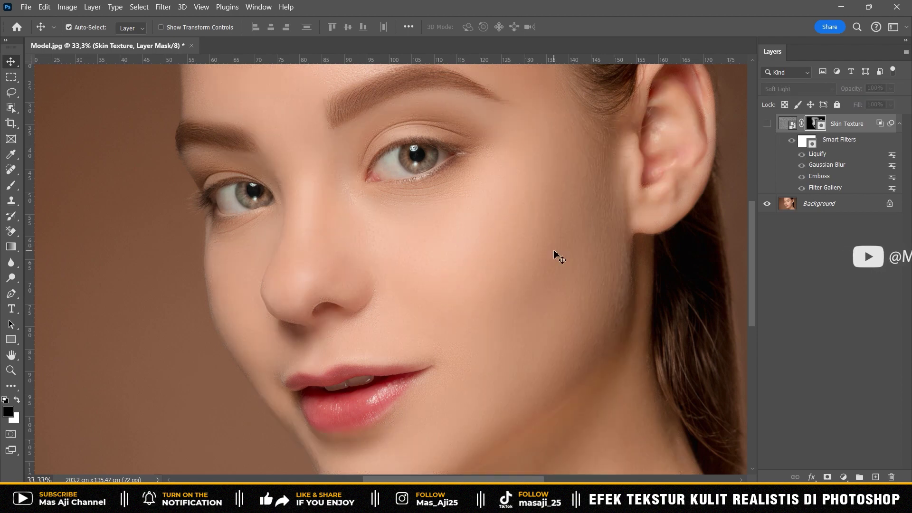
{"action": "left_click", "coordinate": [767, 124]}
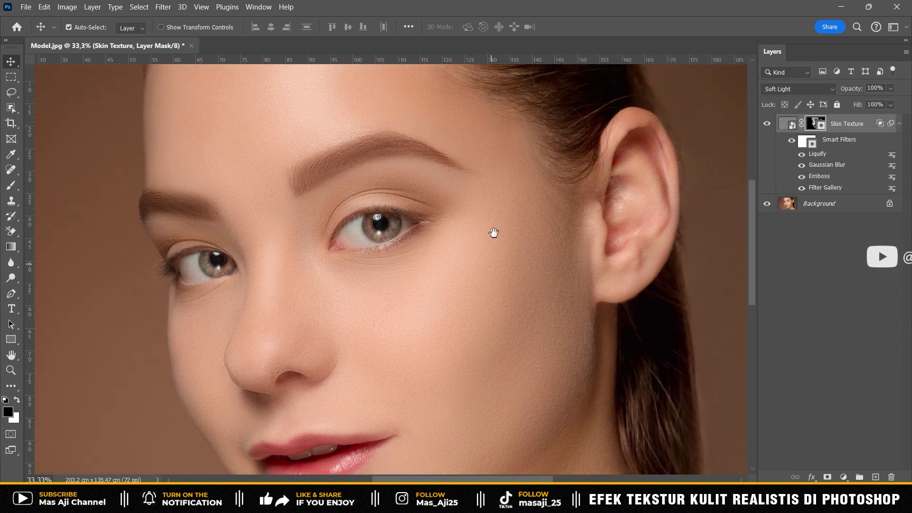
{"action": "left_click_drag", "start_coordinate": [523, 218], "coordinate": [455, 296]}
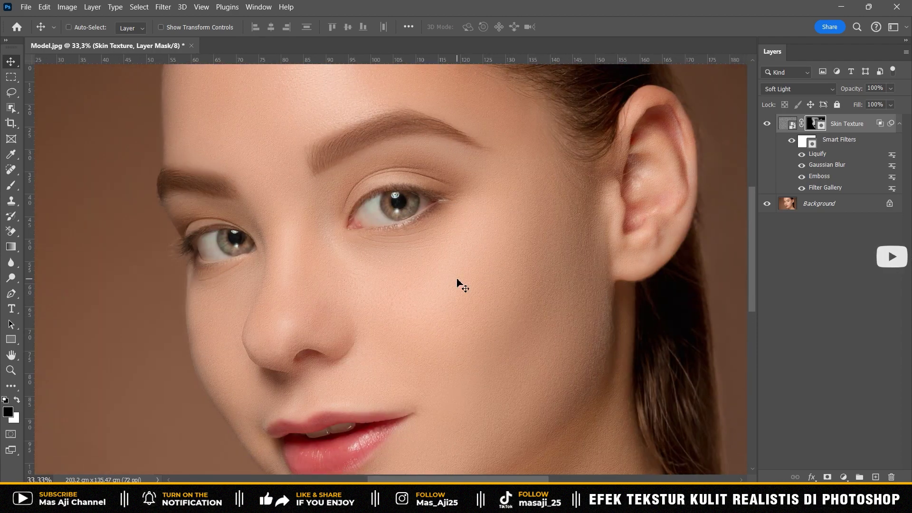
{"action": "key", "text": "ctrl+0"}
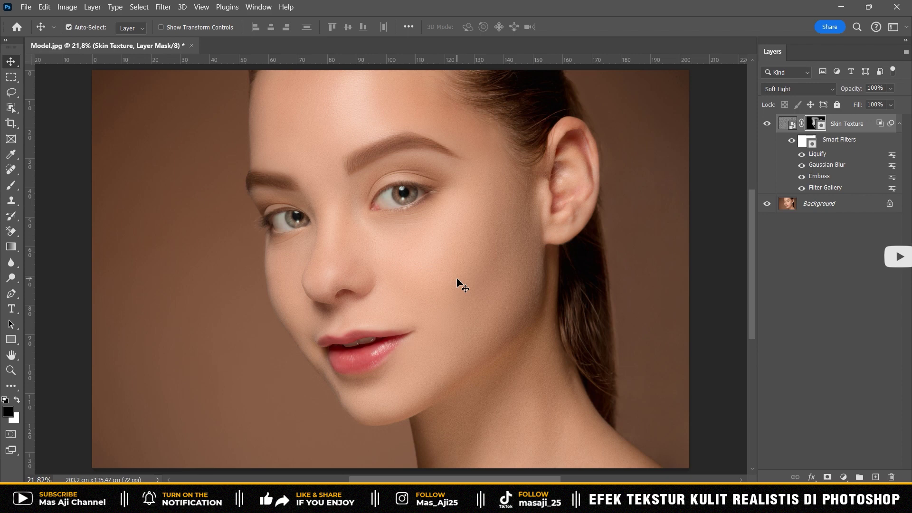